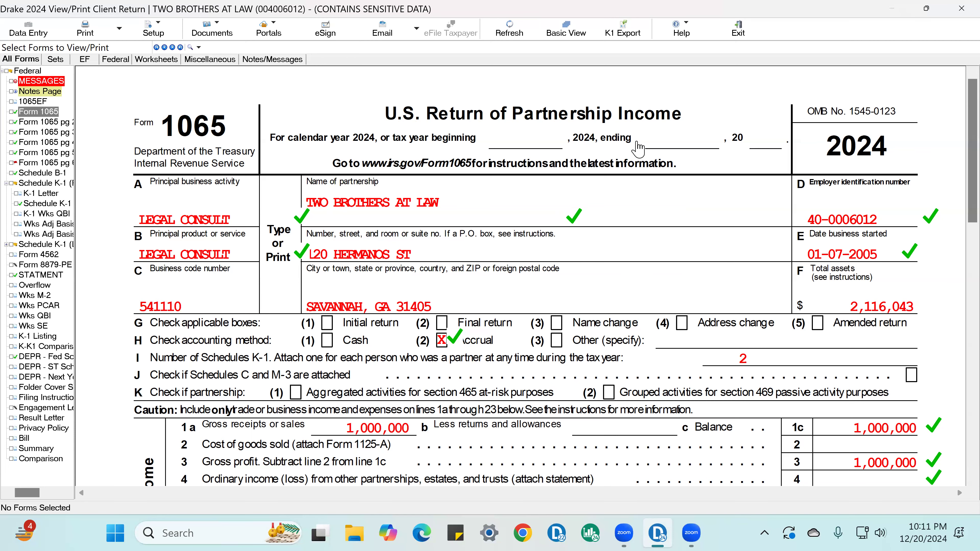
Review page 1 of Form 1065, from the income and deduction lines through the signature and preparer section
{"action": "scroll", "coordinate": [940, 263], "scroll_direction": "down", "scroll_amount": 5}
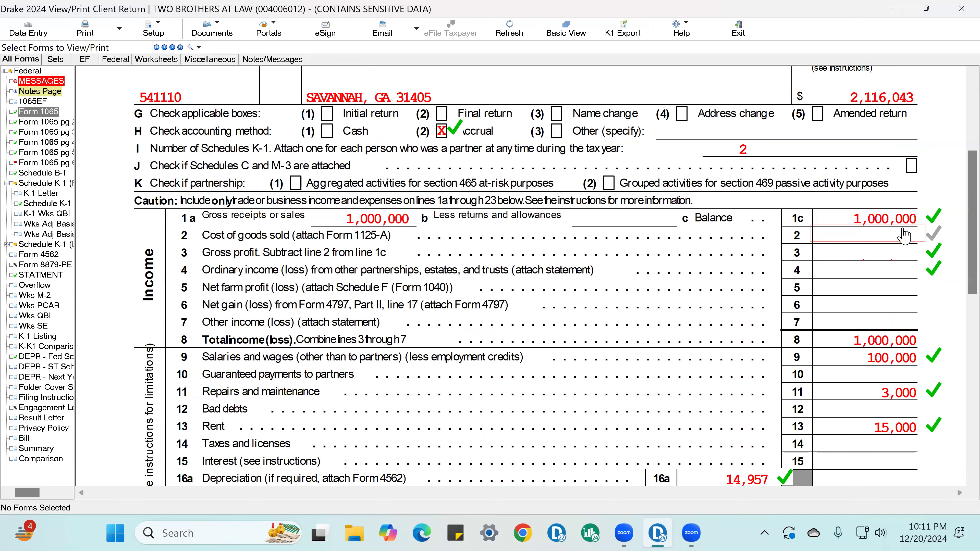
{"action": "scroll", "coordinate": [904, 258], "scroll_direction": "down", "scroll_amount": 5}
{"action": "scroll", "coordinate": [890, 232], "scroll_direction": "down", "scroll_amount": 8}
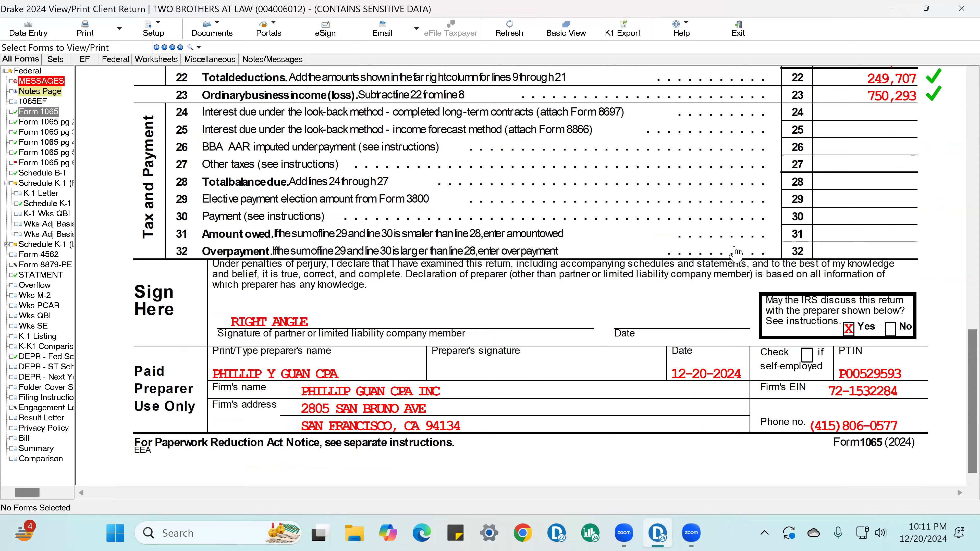
{"action": "scroll", "coordinate": [737, 253], "scroll_direction": "up", "scroll_amount": 4}
{"action": "scroll", "coordinate": [742, 252], "scroll_direction": "up", "scroll_amount": 11}
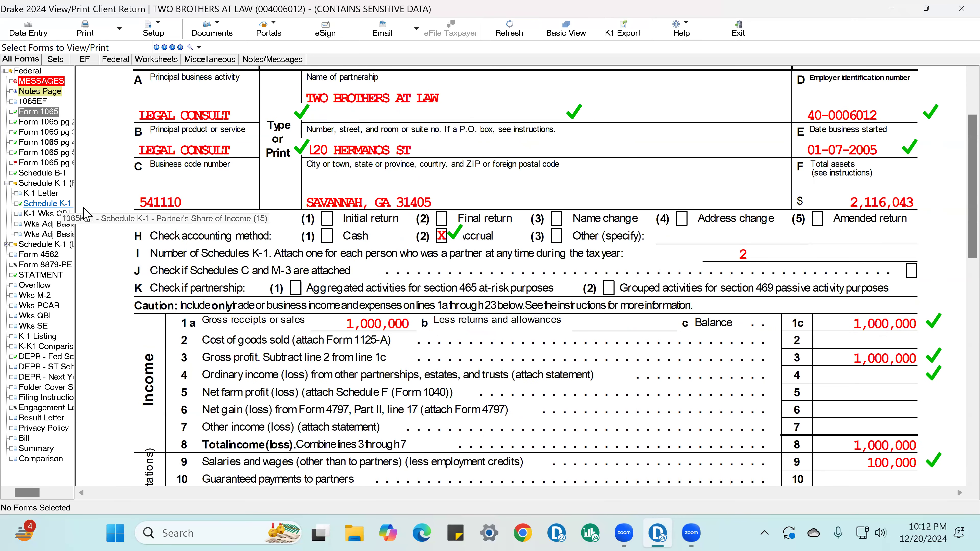
Open the first partner's Schedule K-1 and review the partner information and share of income lines
{"action": "double_click", "coordinate": [42, 182]}
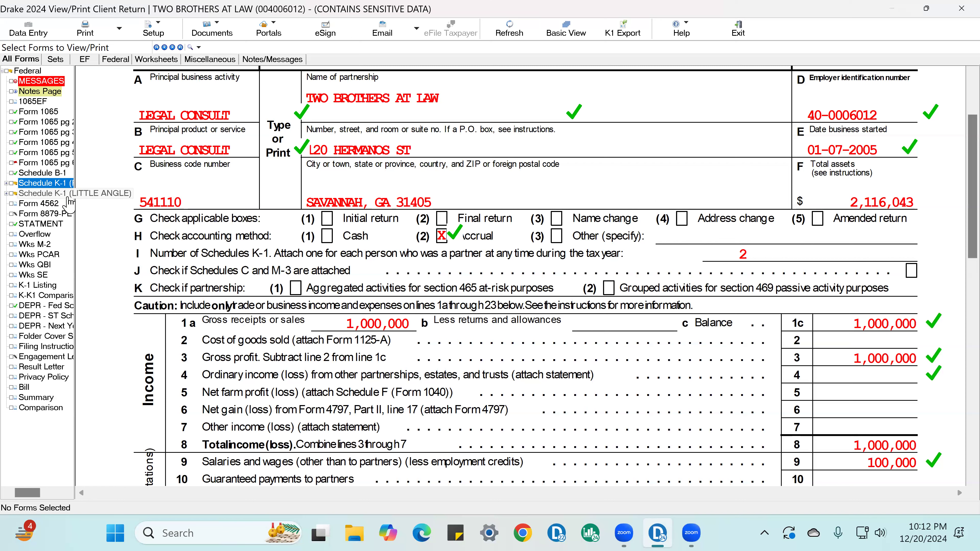
{"action": "double_click", "coordinate": [61, 183]}
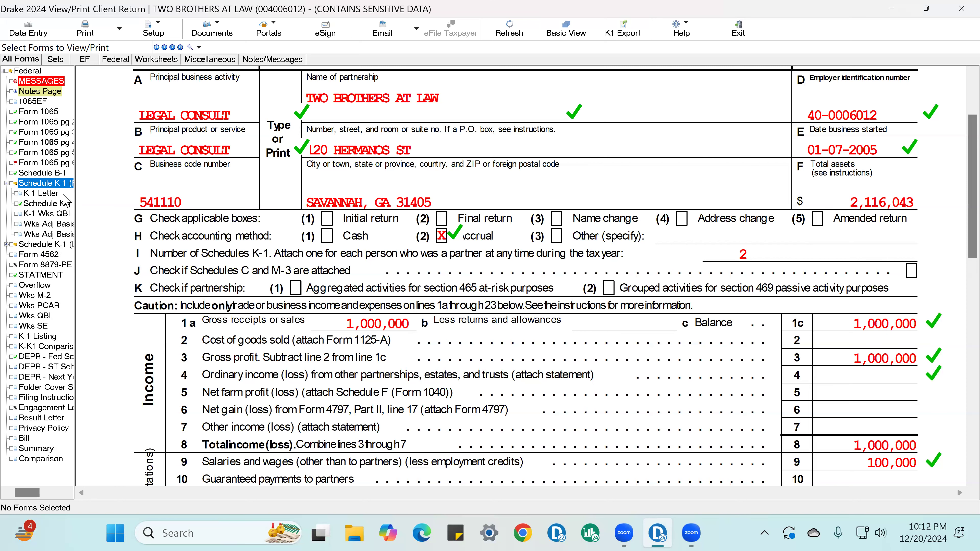
{"action": "left_click", "coordinate": [65, 205]}
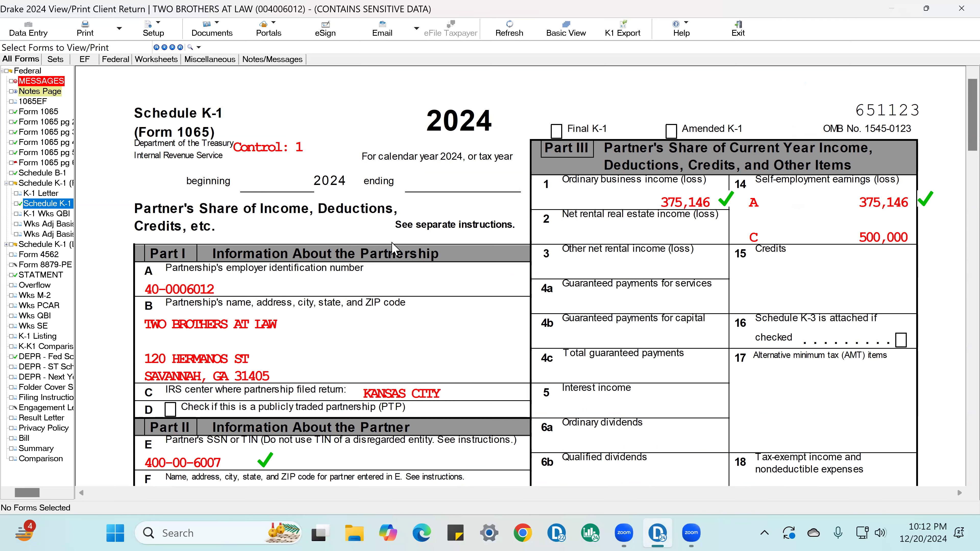
{"action": "scroll", "coordinate": [396, 249], "scroll_direction": "down", "scroll_amount": 3}
{"action": "scroll", "coordinate": [399, 249], "scroll_direction": "down", "scroll_amount": 2}
{"action": "scroll", "coordinate": [399, 249], "scroll_direction": "down", "scroll_amount": 4}
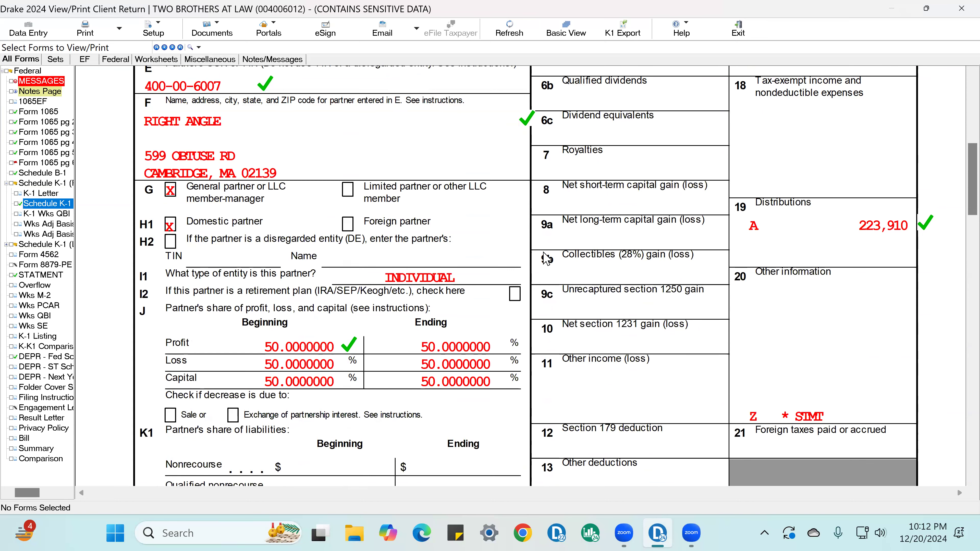
{"action": "scroll", "coordinate": [545, 258], "scroll_direction": "up", "scroll_amount": 9}
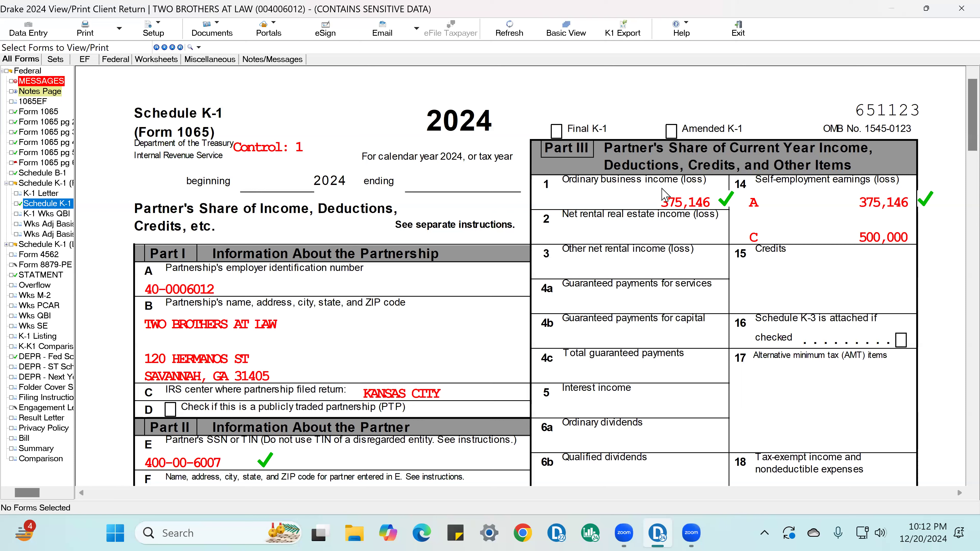
Toggle the review marks beside line 1 ordinary business income and line 14 self-employment earnings on the Schedule K-1
{"action": "left_click", "coordinate": [720, 204]}
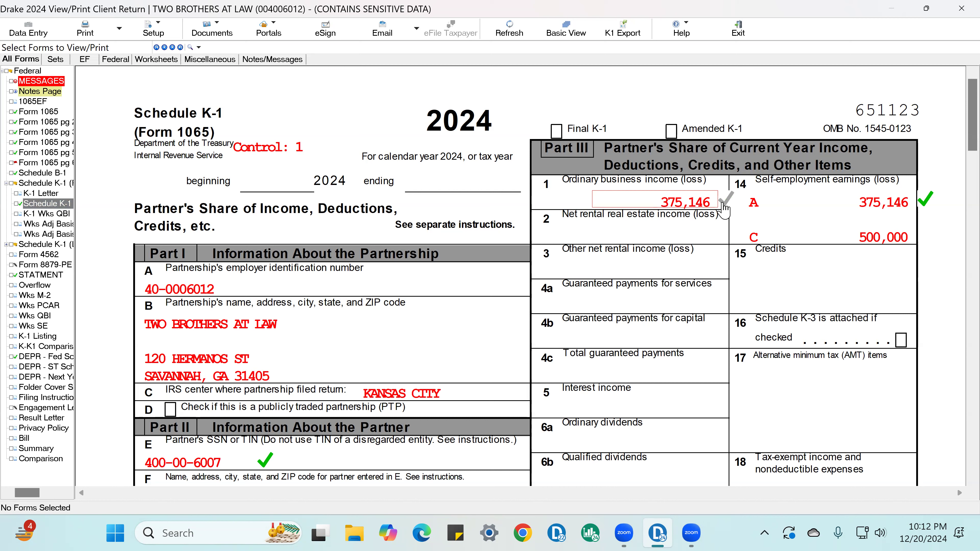
{"action": "left_click", "coordinate": [924, 200]}
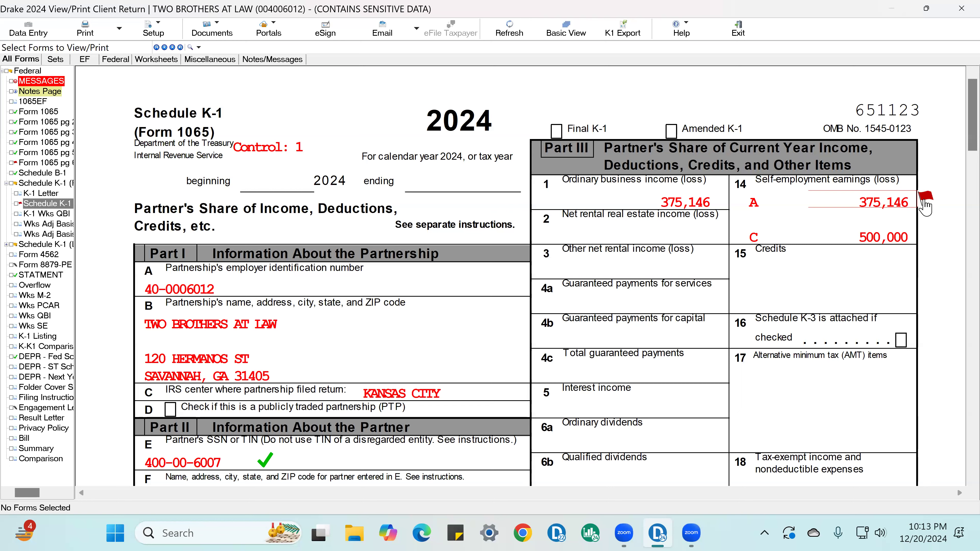
{"action": "left_click", "coordinate": [924, 202]}
{"action": "left_click", "coordinate": [920, 199]}
{"action": "left_click", "coordinate": [719, 200]}
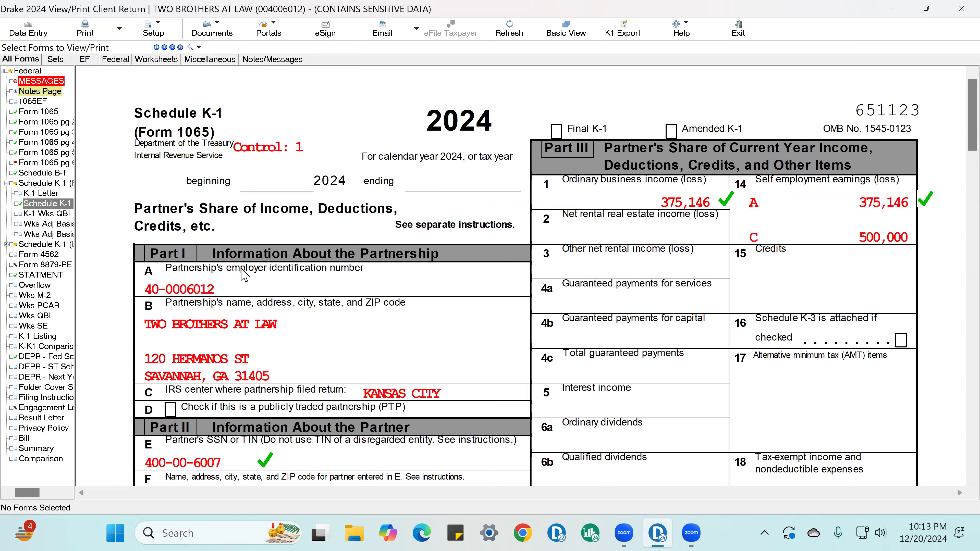
Open the return's Name, Address, and General Info data entry screen and go through the name, address, phone and business activity fields
{"action": "left_click", "coordinate": [22, 34]}
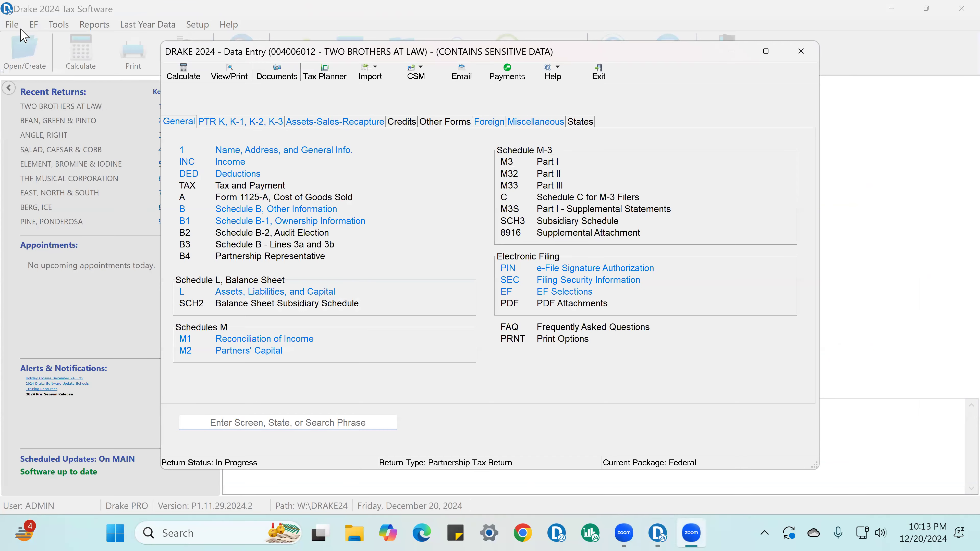
{"action": "left_click", "coordinate": [273, 152]}
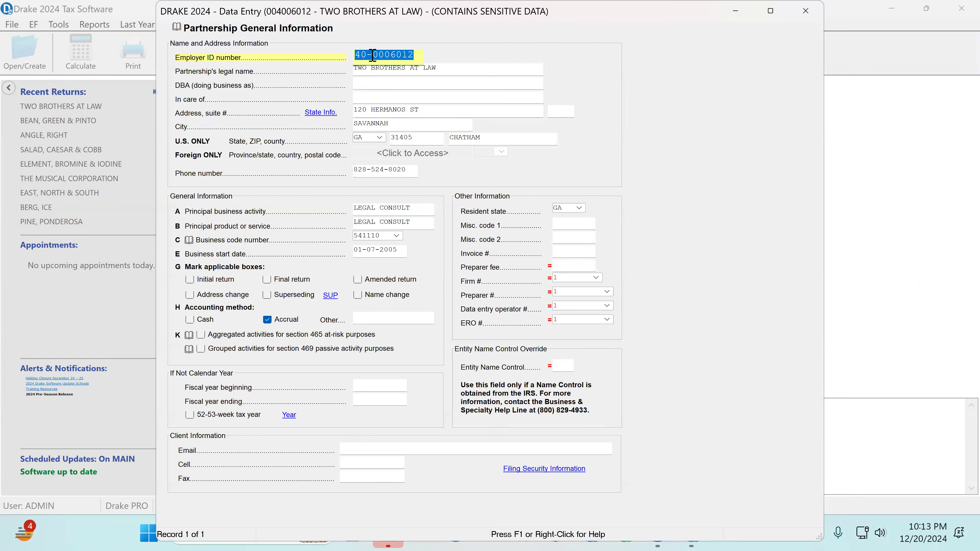
{"action": "left_click", "coordinate": [383, 70]}
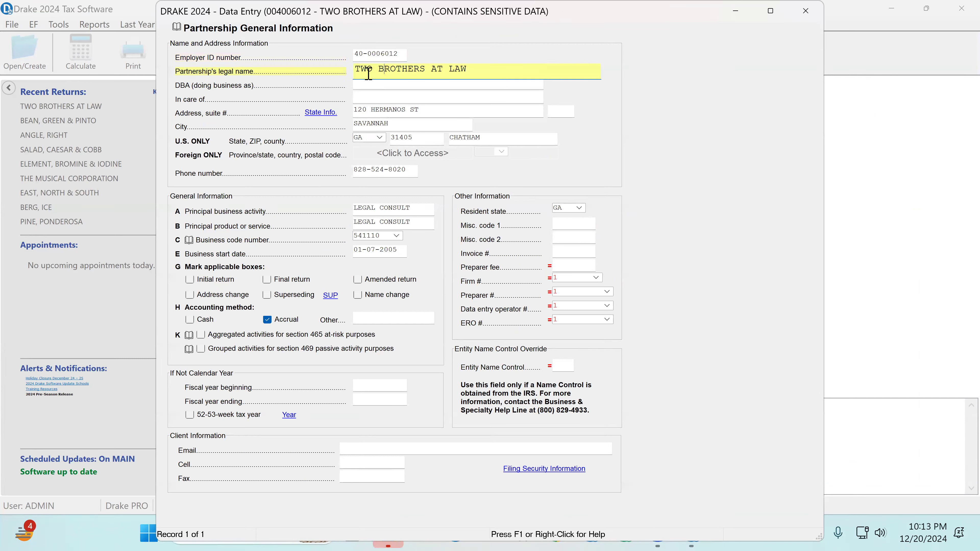
{"action": "left_click", "coordinate": [390, 111]}
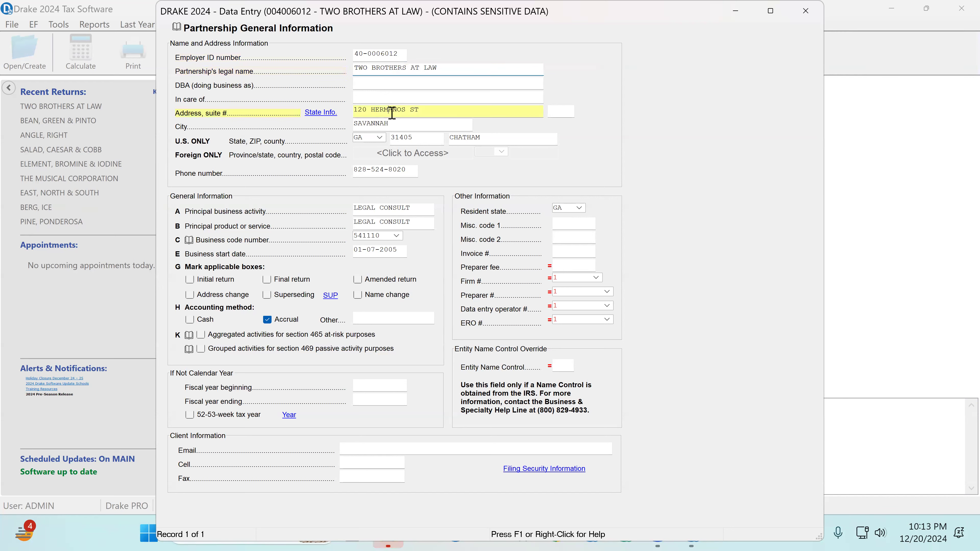
{"action": "key", "text": "Tab"}
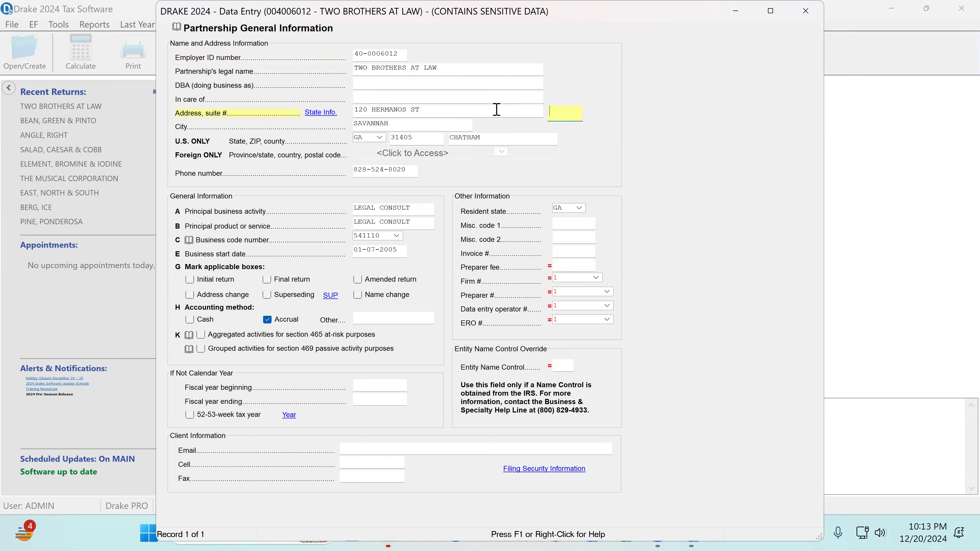
{"action": "key", "text": "Tab"}
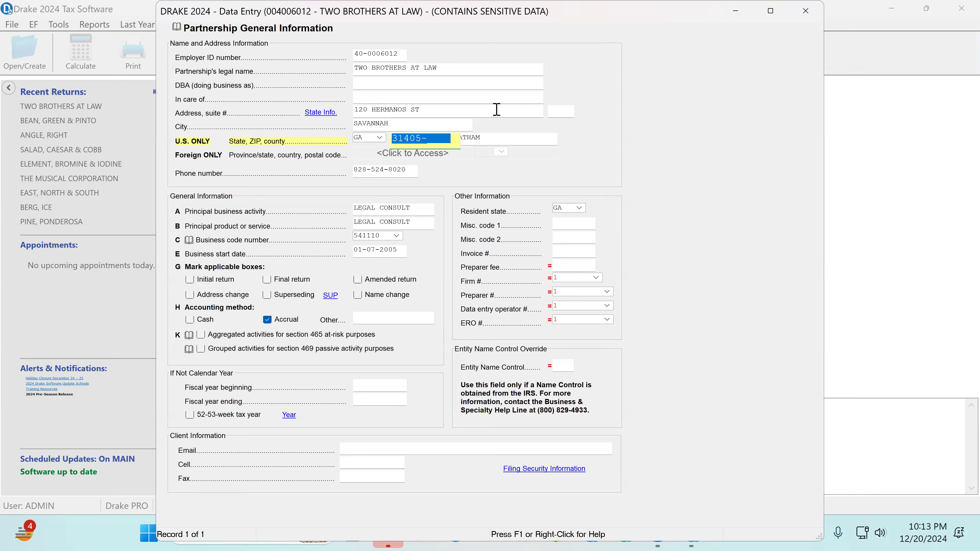
{"action": "key", "text": "Tab"}
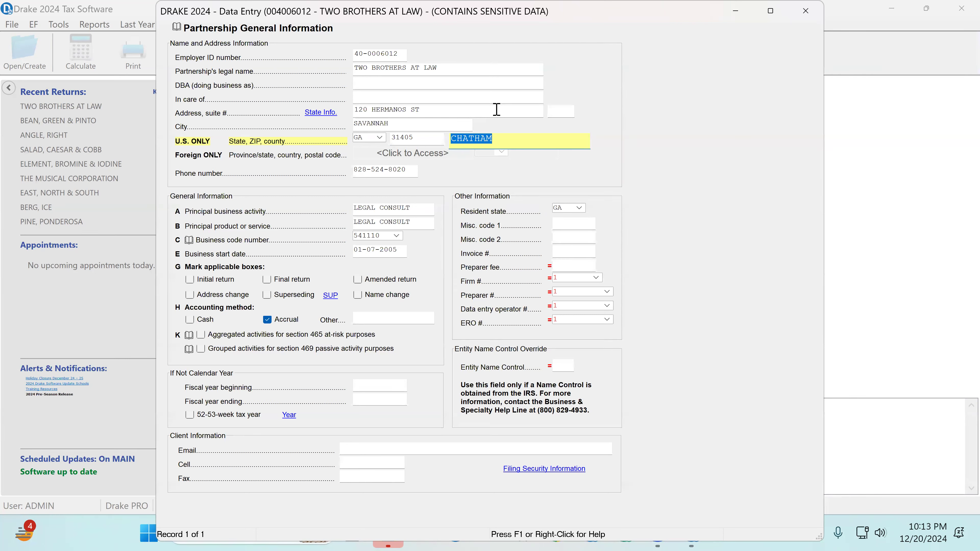
{"action": "key", "text": "Tab"}
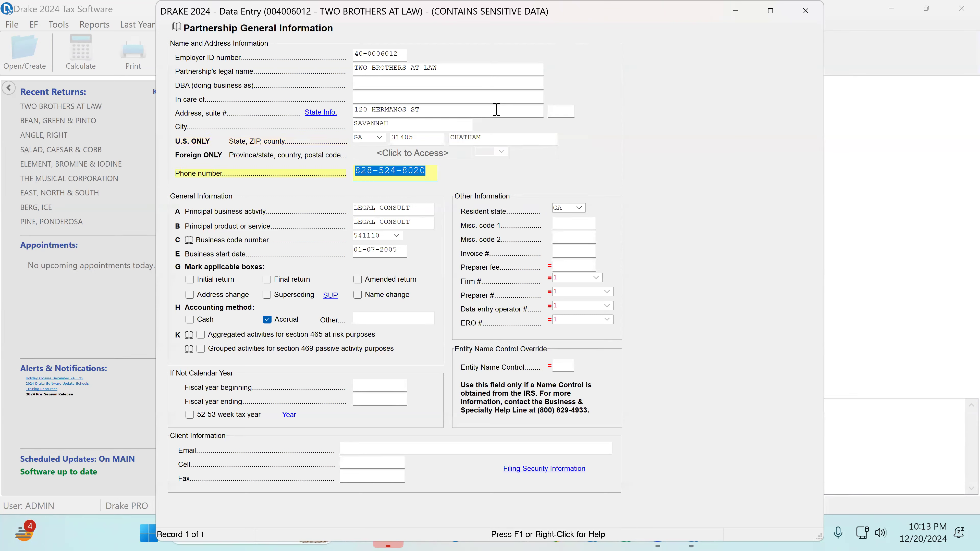
{"action": "key", "text": "Tab"}
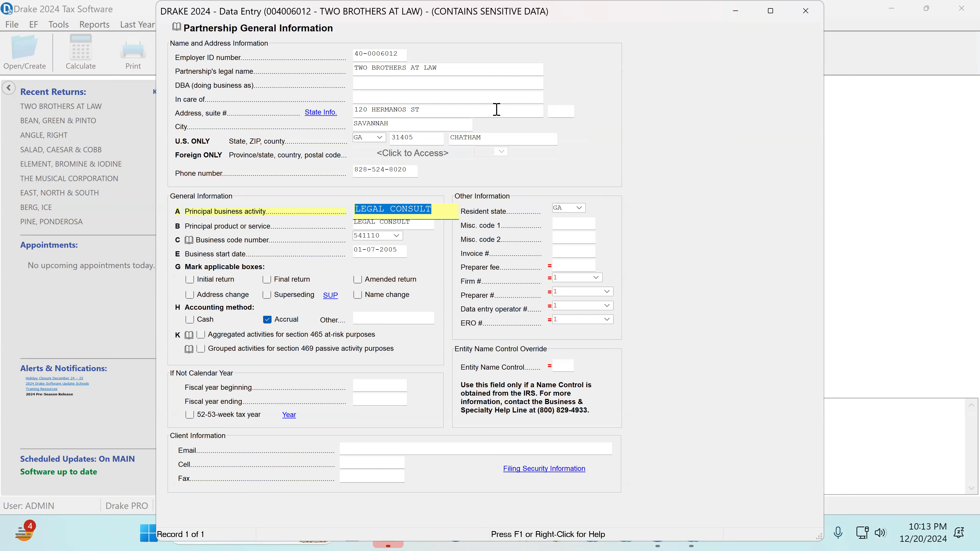
{"action": "key", "text": "Tab"}
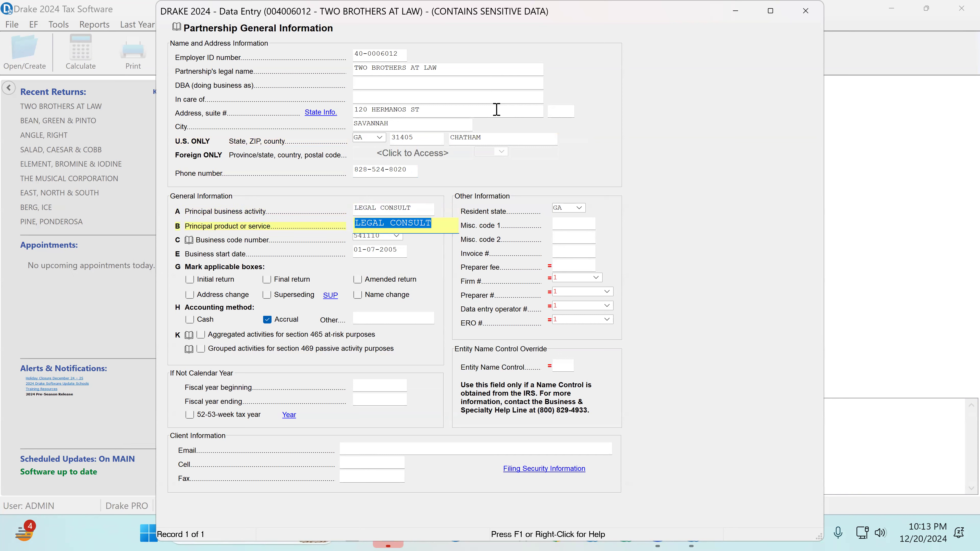
{"action": "key", "text": "Tab"}
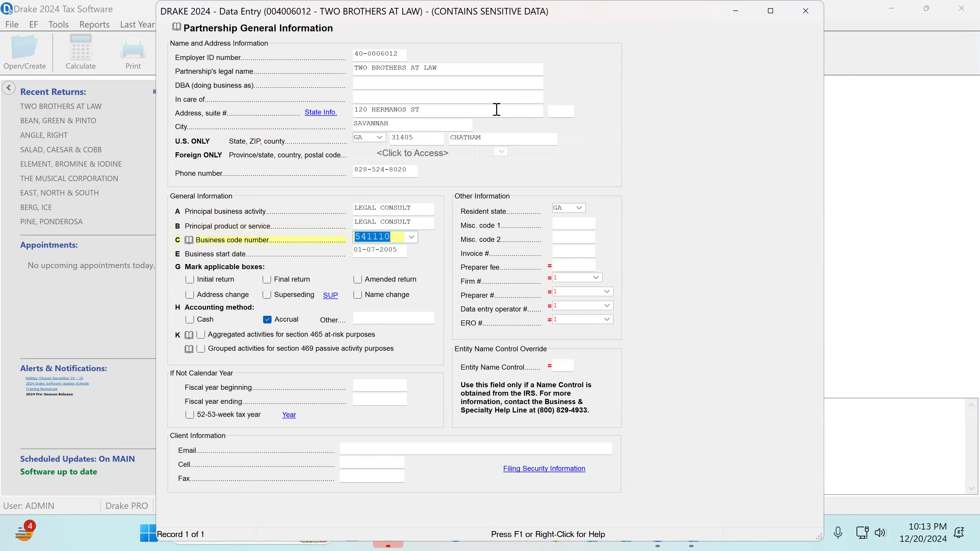
{"action": "left_click", "coordinate": [412, 237]}
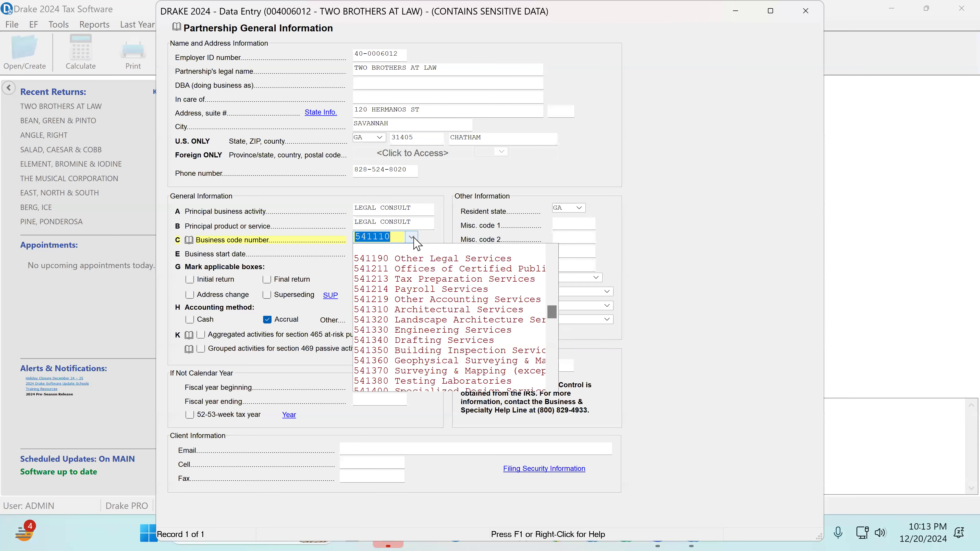
{"action": "left_click", "coordinate": [424, 256]}
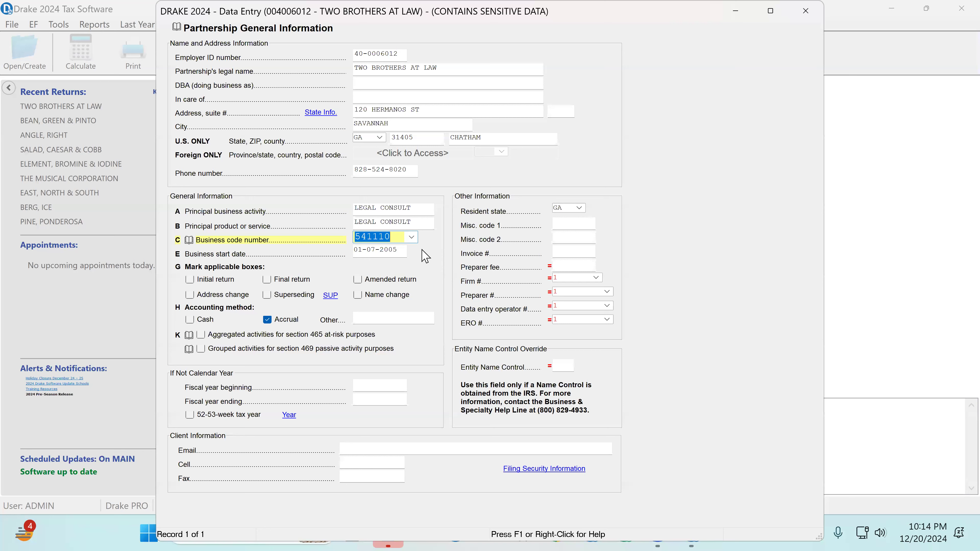
{"action": "key", "text": "ctrl+f"}
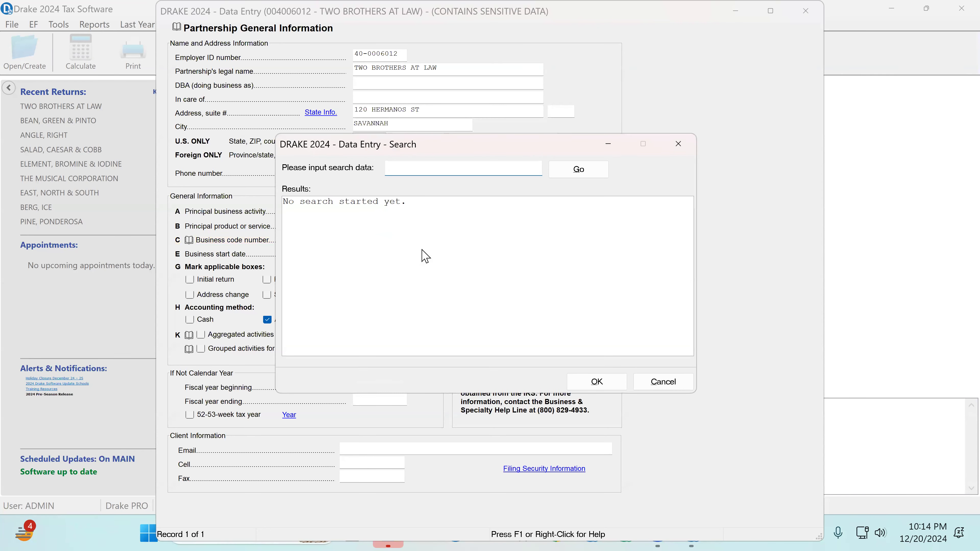
{"action": "left_click", "coordinate": [678, 144]}
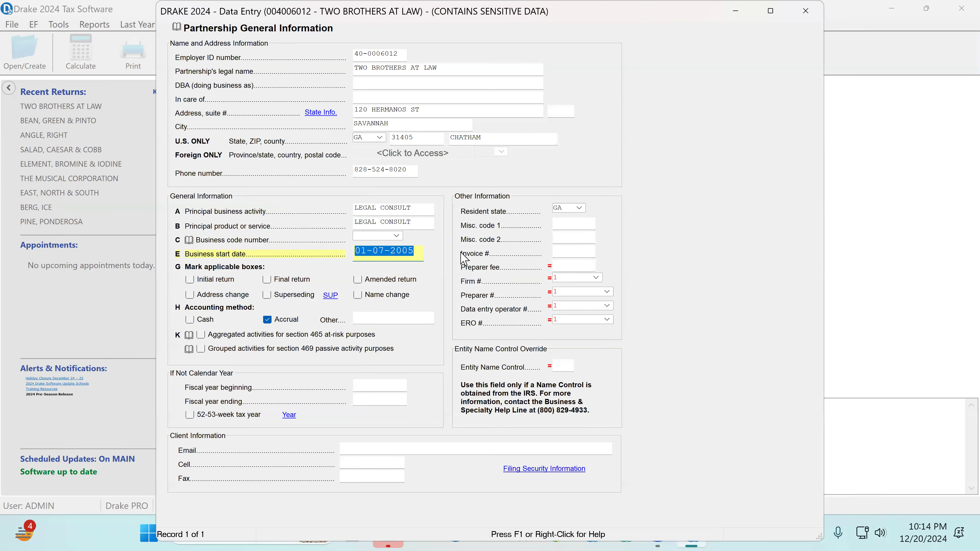
Search the business codes for "legal" and set the business code number to 541190 Other Legal Services
{"action": "left_click", "coordinate": [379, 237]}
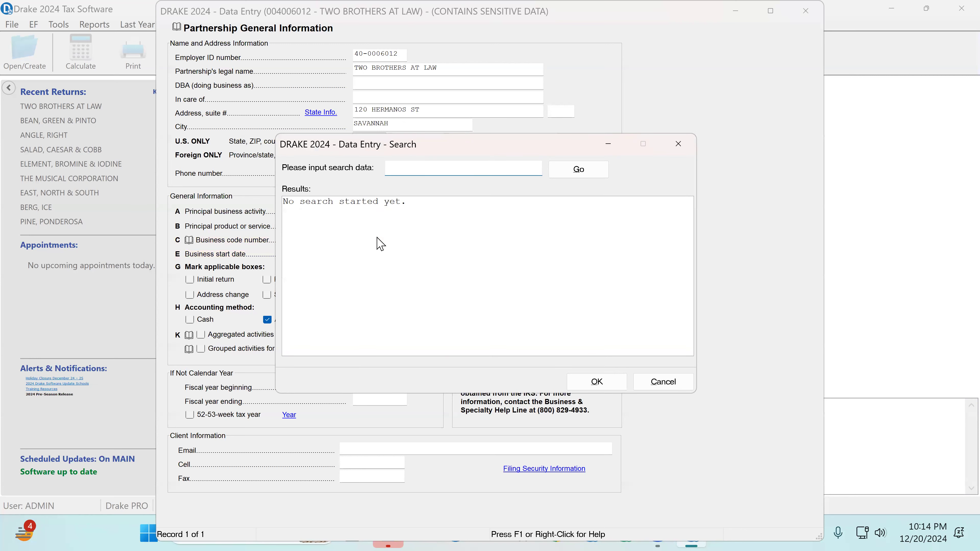
{"action": "type", "text": "legal"}
{"action": "key", "text": "Return"}
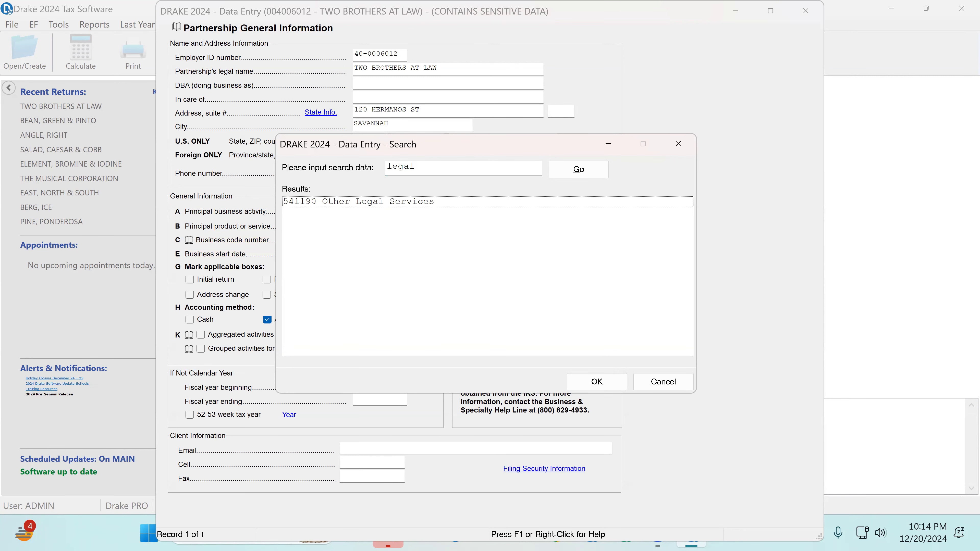
{"action": "left_click", "coordinate": [418, 165]}
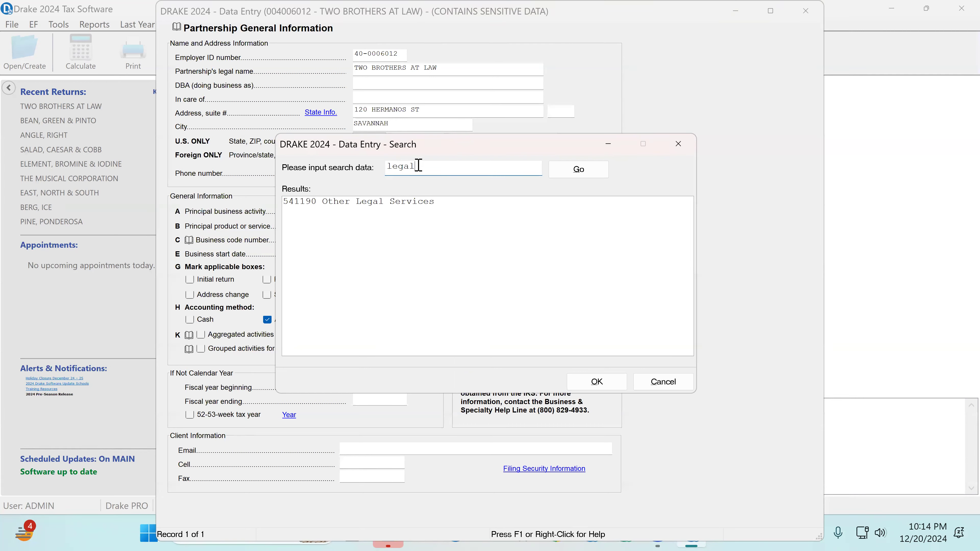
{"action": "left_click", "coordinate": [394, 205]}
{"action": "double_click", "coordinate": [394, 205]}
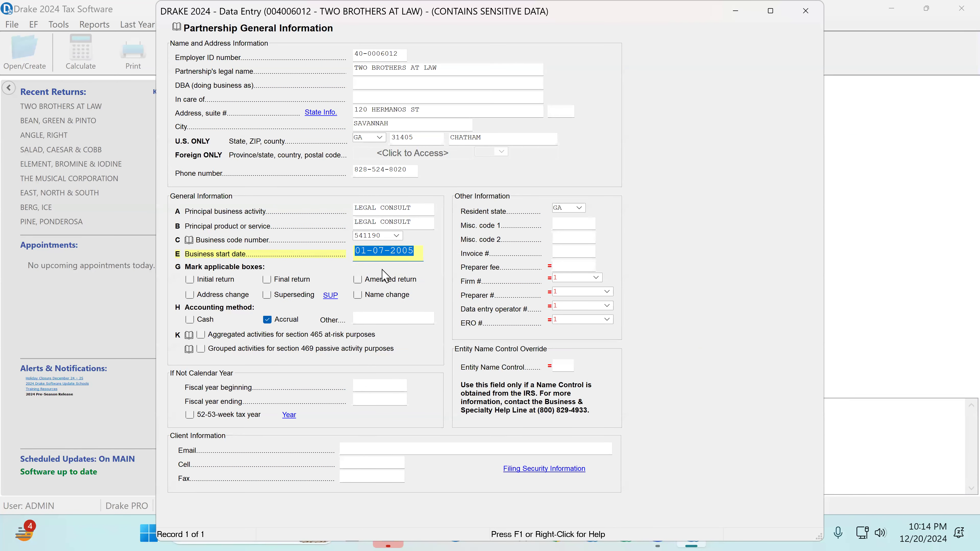
Review the business start date and the firm, preparer and data entry operator number fields
{"action": "left_click_drag", "start_coordinate": [418, 253], "coordinate": [241, 259]}
{"action": "left_click", "coordinate": [574, 278]}
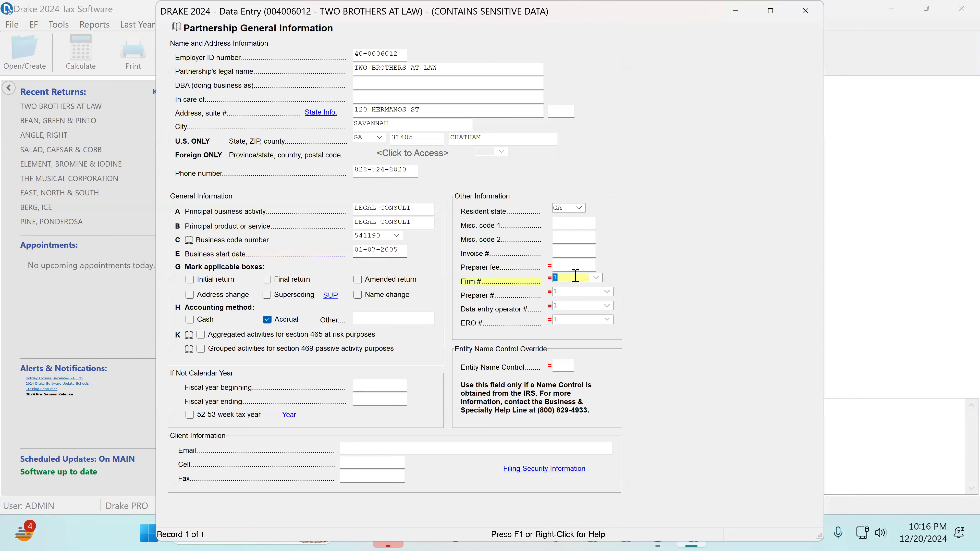
{"action": "left_click", "coordinate": [571, 292]}
{"action": "left_click", "coordinate": [563, 309]}
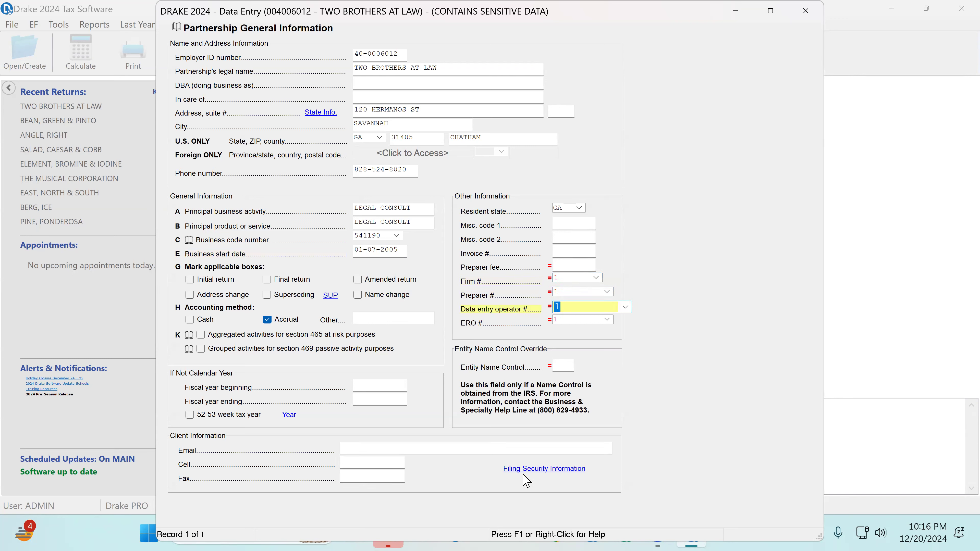
Open the Filing Security Information screen and set the total prior year income amount to 800000
{"action": "left_click", "coordinate": [548, 468]}
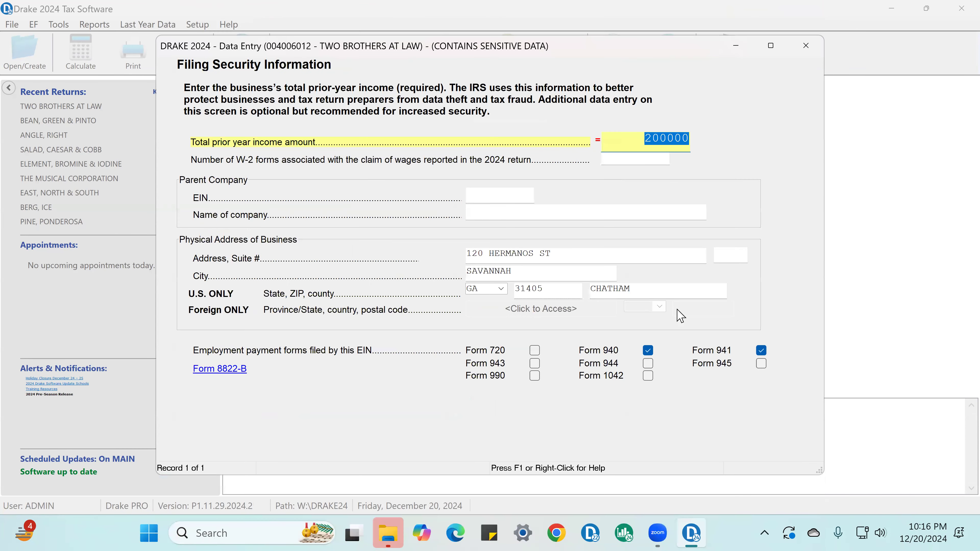
{"action": "left_click", "coordinate": [664, 139]}
{"action": "left_click_drag", "start_coordinate": [638, 140], "coordinate": [737, 162]}
{"action": "type", "text": "8000"}
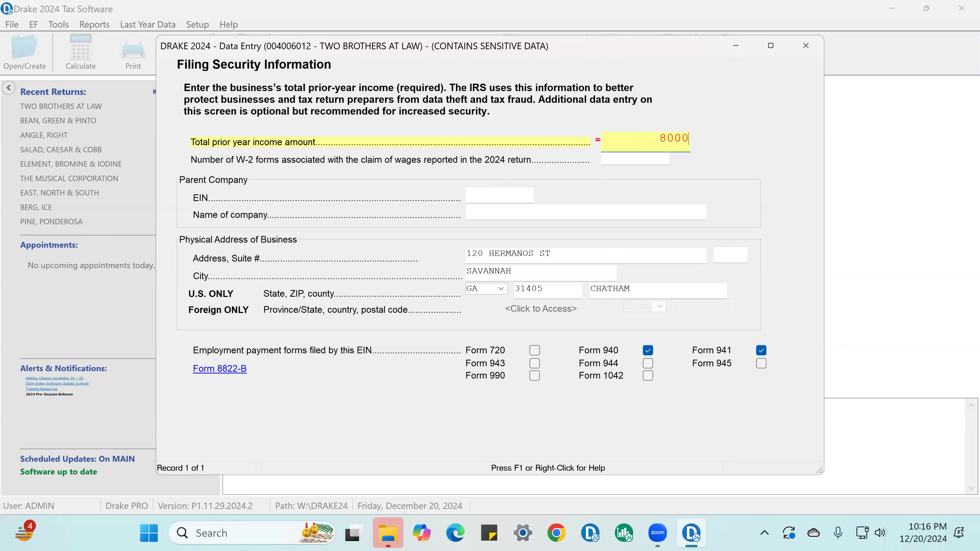
{"action": "type", "text": "00"}
{"action": "key", "text": "Tab"}
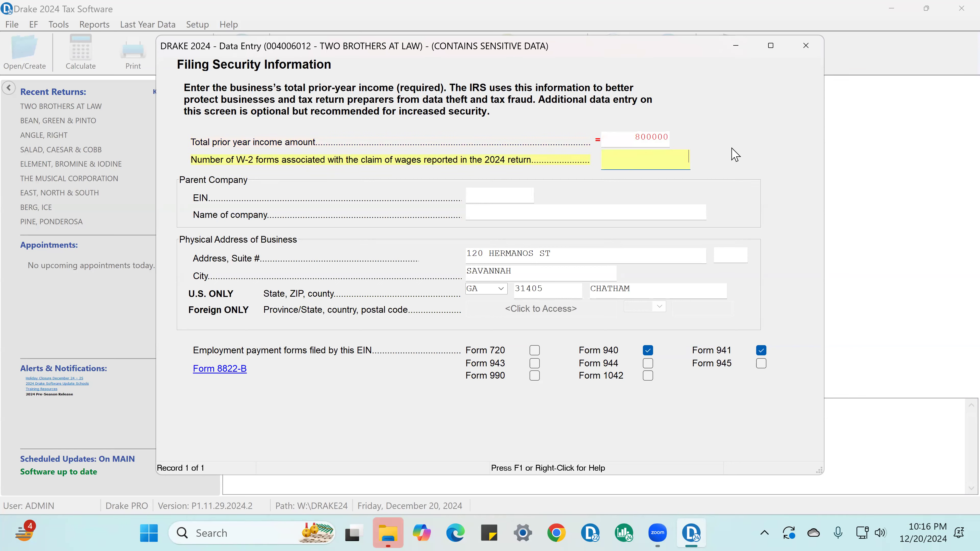
Review the prior year income, business address and Form 940 filing entries, and close the filing security and general information screens
{"action": "left_click", "coordinate": [651, 137]}
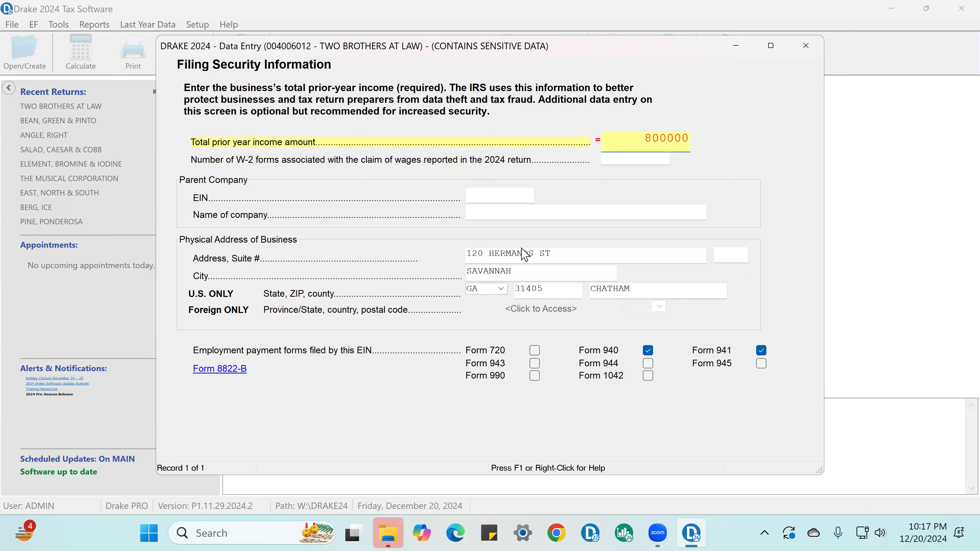
{"action": "left_click", "coordinate": [523, 255]}
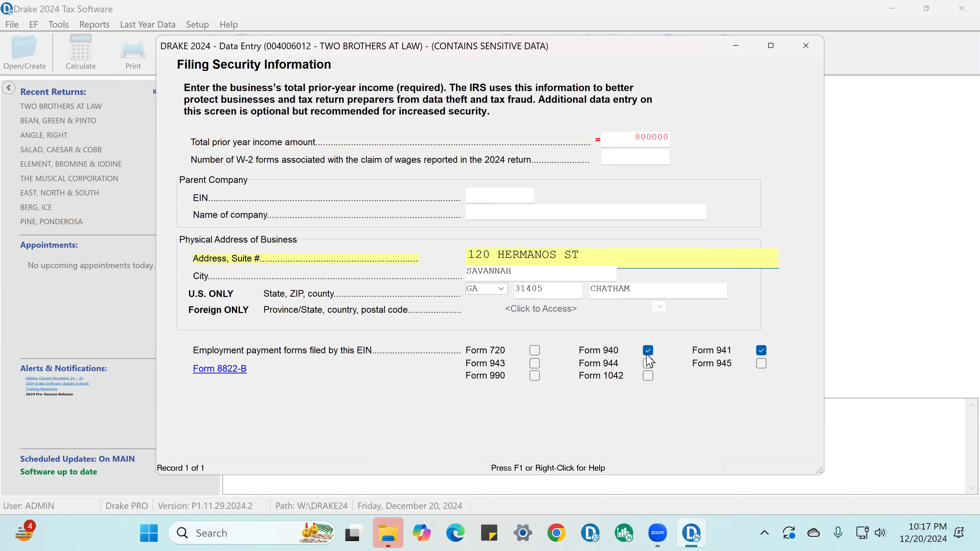
{"action": "left_click", "coordinate": [649, 352]}
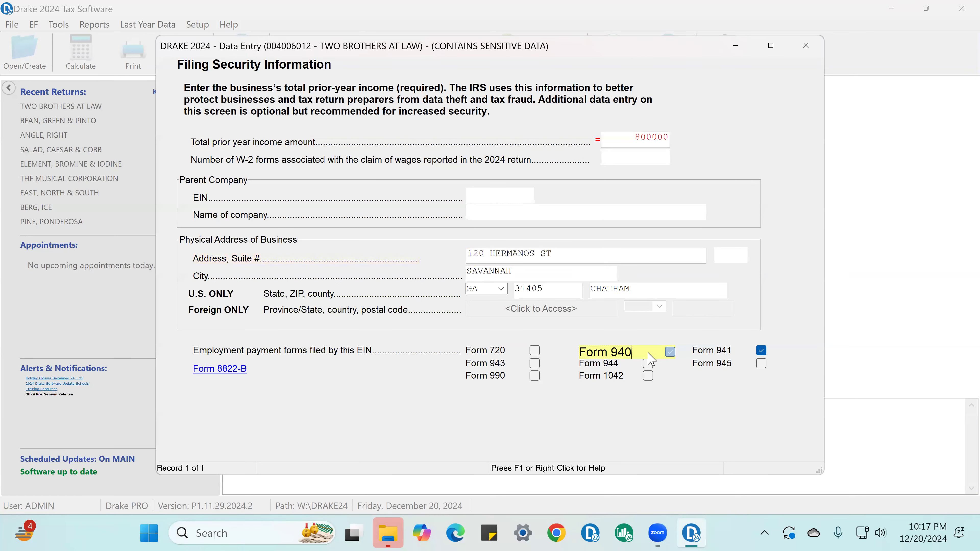
{"action": "left_click", "coordinate": [670, 352]}
{"action": "left_click", "coordinate": [807, 49]}
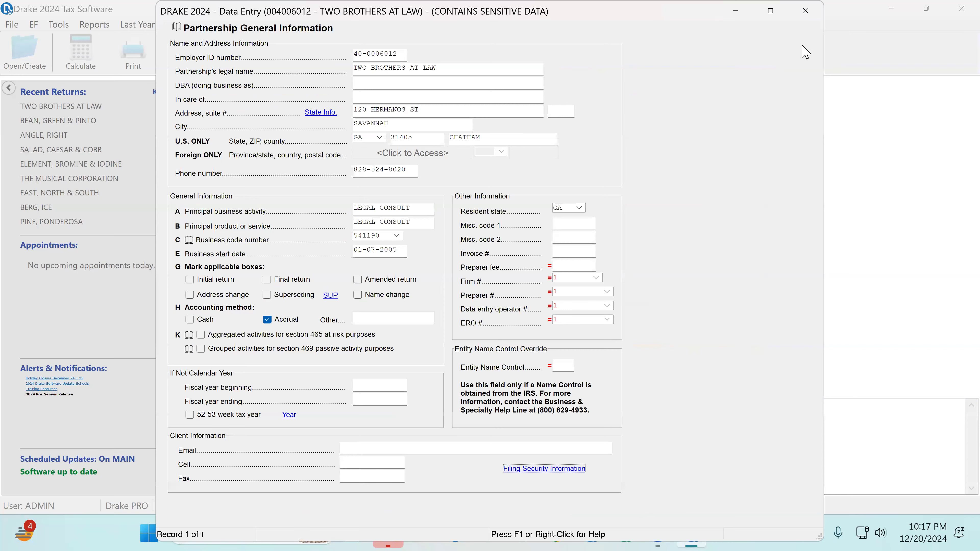
{"action": "left_click", "coordinate": [804, 13]}
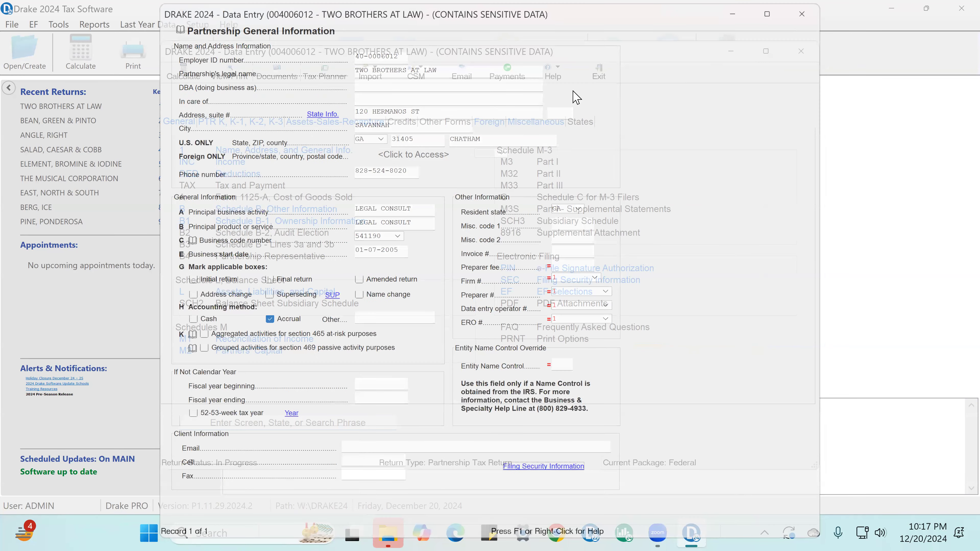
Open the Income screen, check the line 1a gross receipts or sales entry, and return to the data entry menu
{"action": "left_click", "coordinate": [230, 162]}
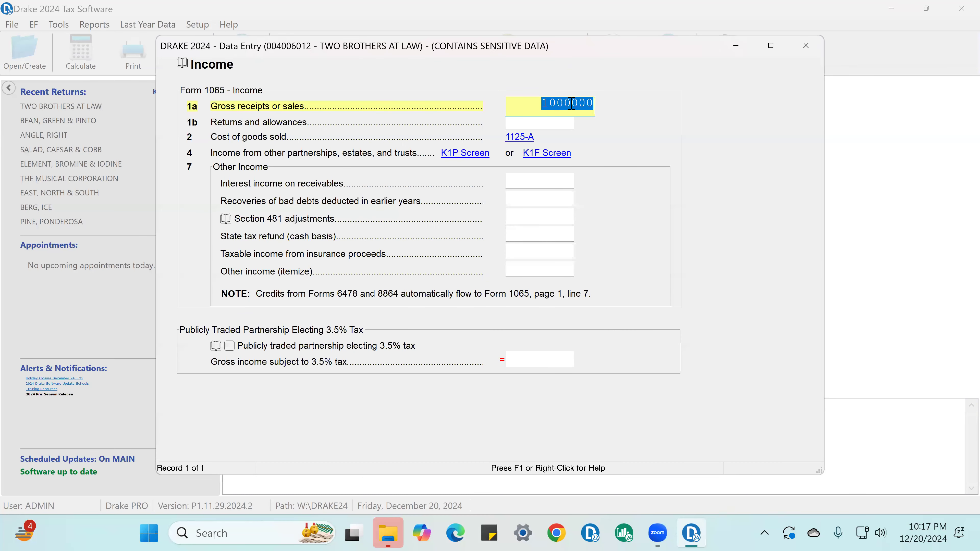
{"action": "left_click", "coordinate": [551, 104]}
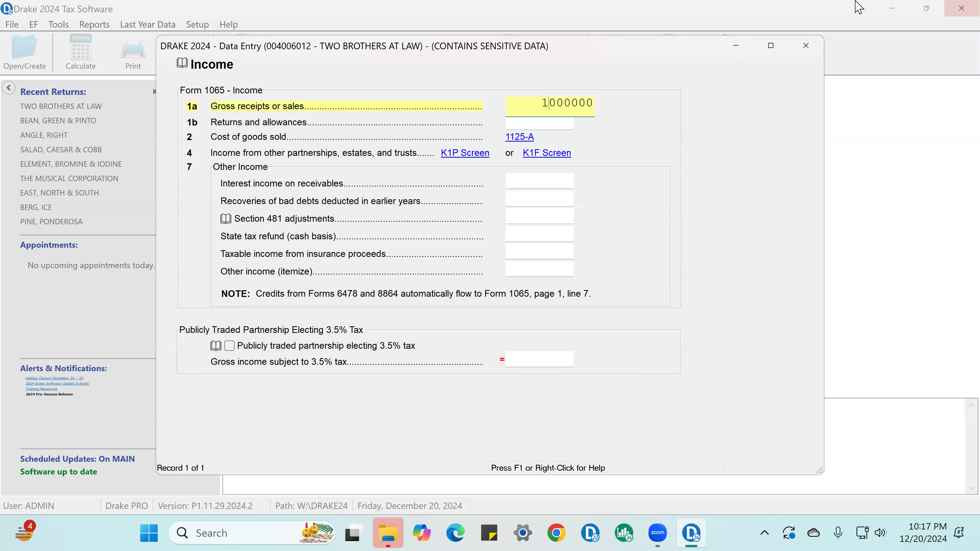
{"action": "key", "text": "Escape"}
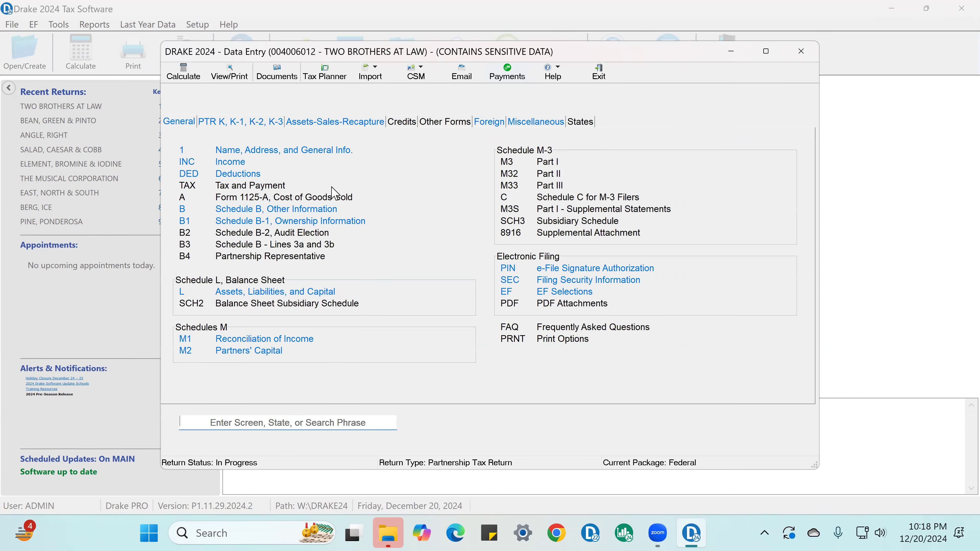
Open the Form 1065 page 1 Deductions screen and skim the expense fields from Accounting through Postage/shipping
{"action": "left_click", "coordinate": [251, 176]}
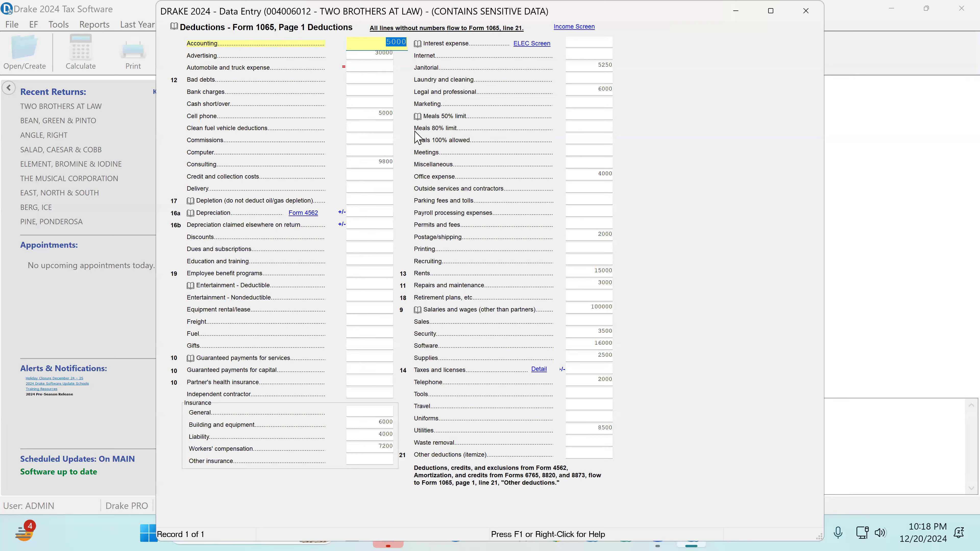
{"action": "key", "text": "Return"}
{"action": "key", "text": "Return"}
{"action": "key", "text": "Return"}
{"action": "key", "text": "Return"}
{"action": "key", "text": "Return"}
{"action": "key", "text": "Return"}
{"action": "key", "text": "Return"}
{"action": "key", "text": "Return"}
{"action": "key", "text": "Return"}
{"action": "key", "text": "Return"}
{"action": "key", "text": "Return"}
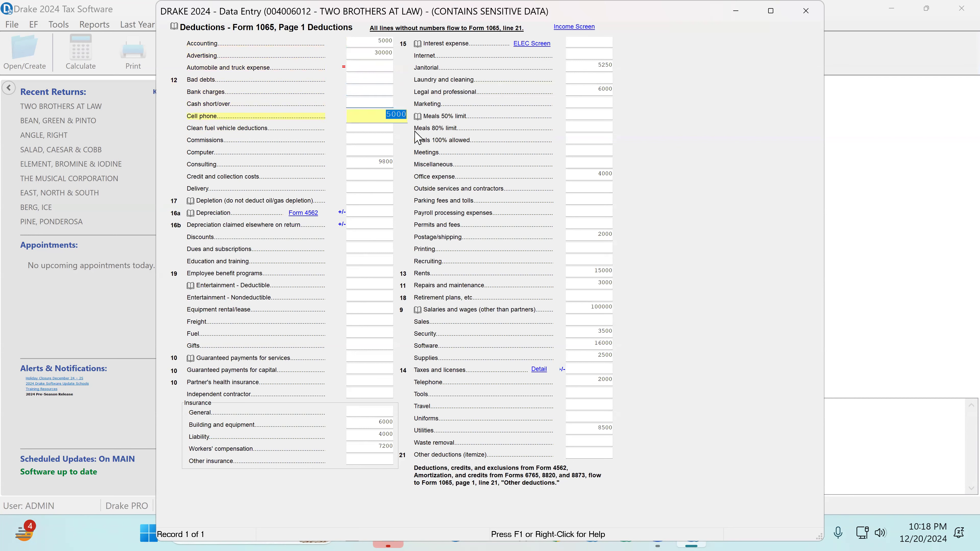
{"action": "key", "text": "Return"}
{"action": "key", "text": "Return"}
{"action": "key", "text": "Return"}
{"action": "key", "text": "Return"}
{"action": "key", "text": "Return"}
{"action": "key", "text": "Return"}
{"action": "key", "text": "Return"}
{"action": "key", "text": "Return"}
{"action": "key", "text": "Return"}
{"action": "key", "text": "Return"}
{"action": "key", "text": "Return"}
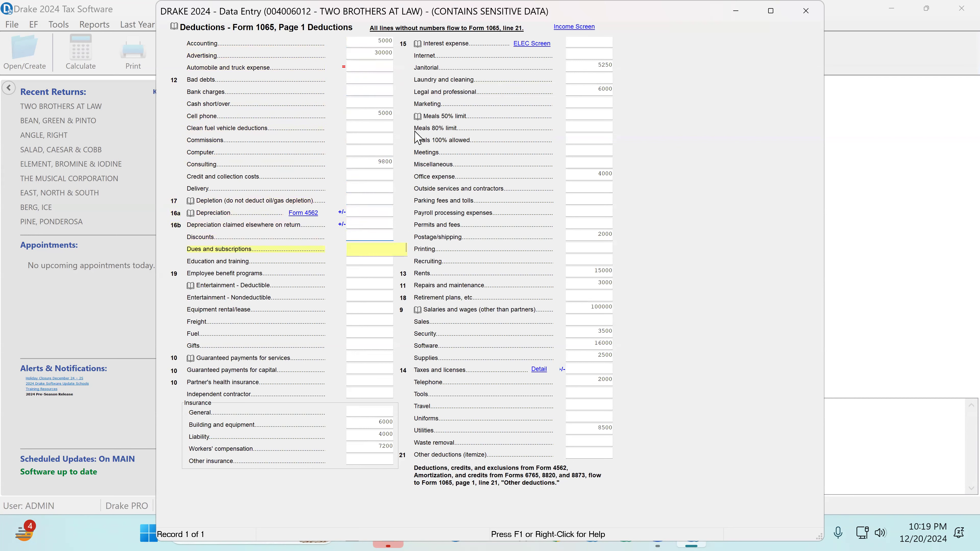
{"action": "key", "text": "Return"}
{"action": "key", "text": "Return"}
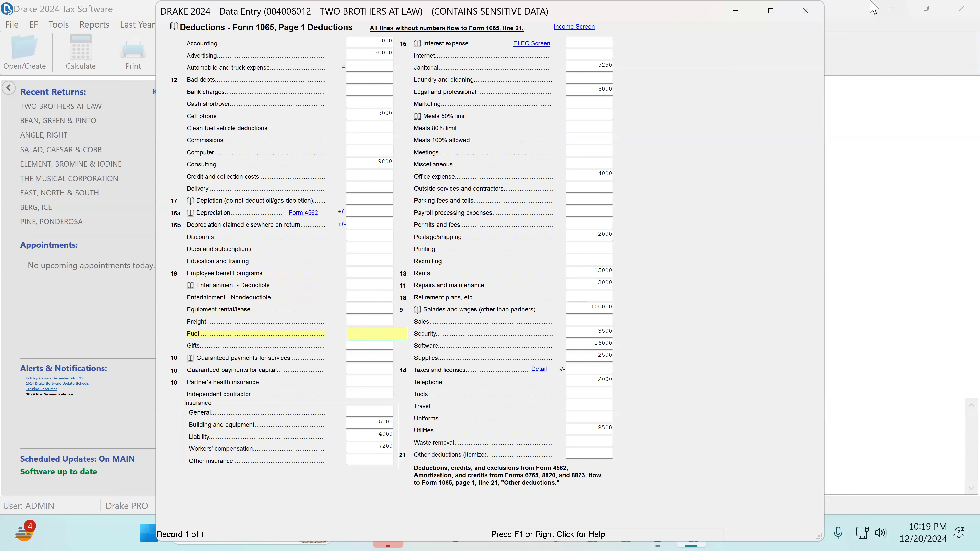
{"action": "left_click", "coordinate": [595, 42]}
{"action": "key", "text": "Return"}
{"action": "key", "text": "Return"}
{"action": "key", "text": "Return"}
{"action": "key", "text": "Return"}
{"action": "key", "text": "Return"}
{"action": "key", "text": "Return"}
{"action": "key", "text": "Return"}
{"action": "key", "text": "Return"}
{"action": "key", "text": "Return"}
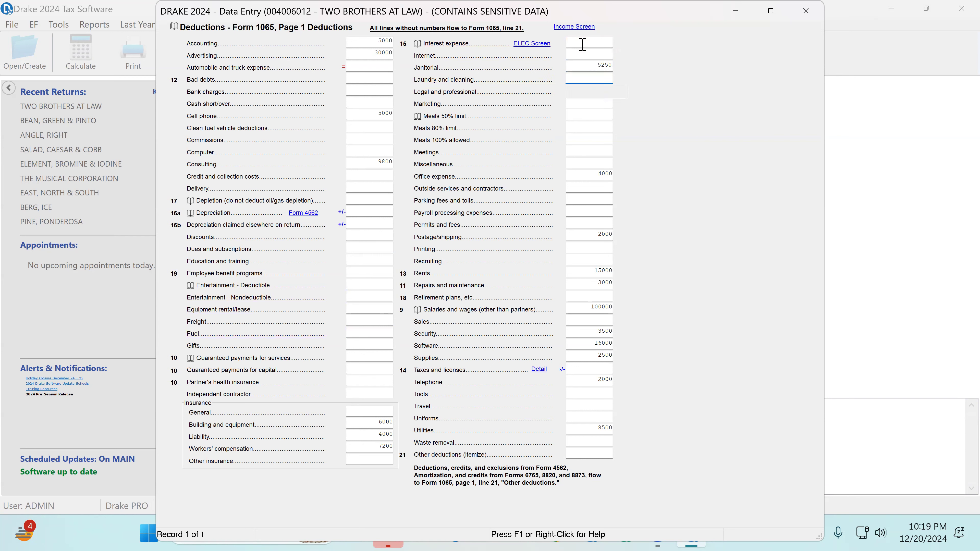
{"action": "key", "text": "Return"}
{"action": "key", "text": "Return"}
{"action": "key", "text": "Return"}
{"action": "key", "text": "Return"}
{"action": "key", "text": "Return"}
{"action": "key", "text": "Return"}
{"action": "key", "text": "Return"}
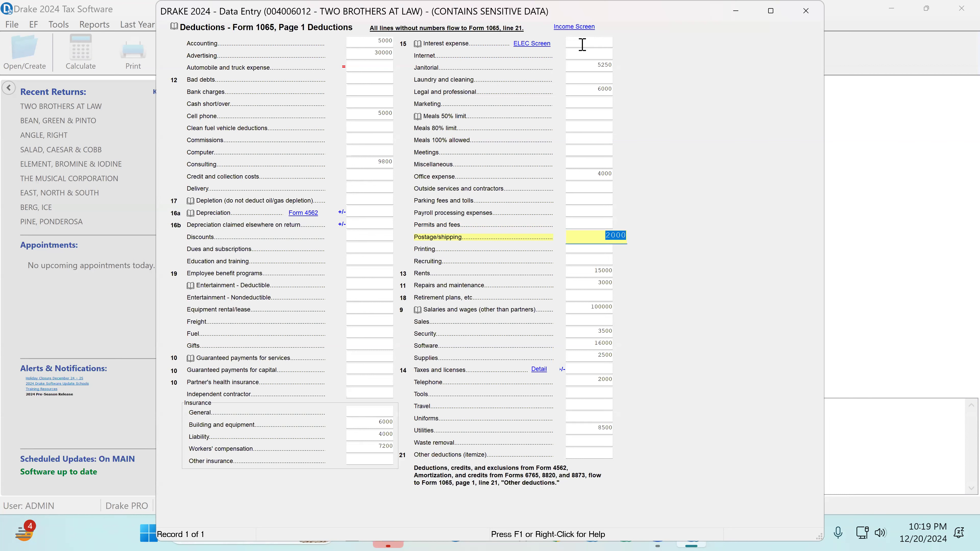
Examine the deduction entries one by one from Accounting and Advertising through Cell phone to Consulting
{"action": "left_click", "coordinate": [371, 41]}
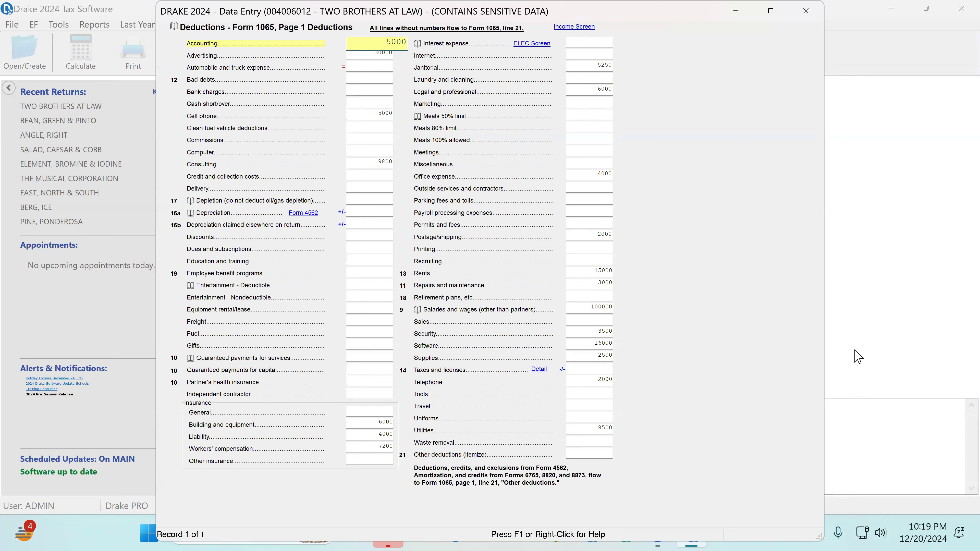
{"action": "key", "text": "Tab"}
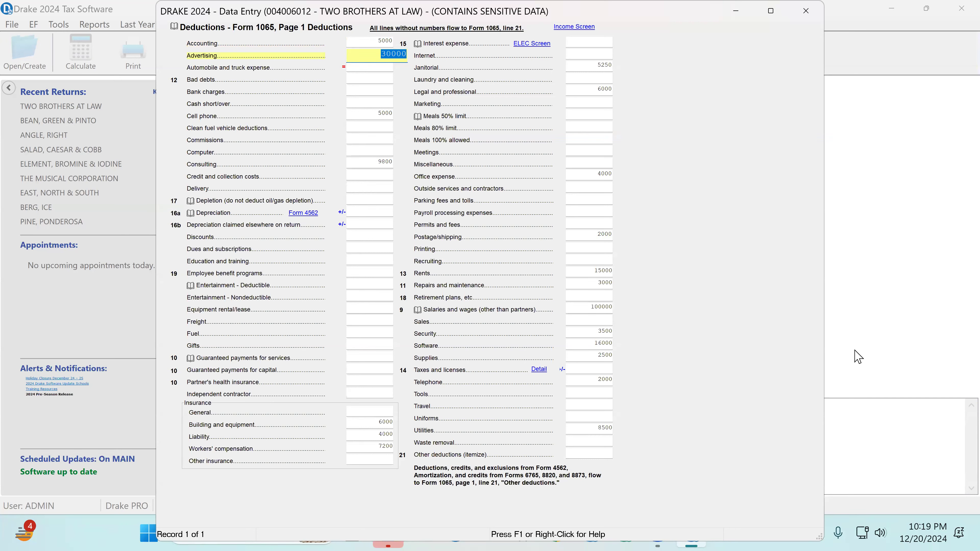
{"action": "key", "text": "Tab"}
{"action": "key", "text": "Tab"}
{"action": "key", "text": "Tab"}
{"action": "key", "text": "Tab"}
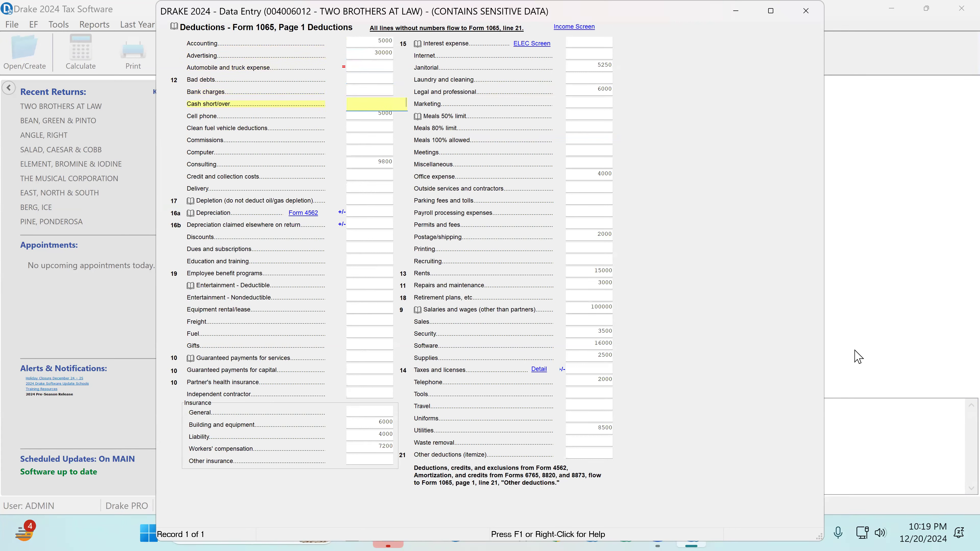
{"action": "key", "text": "Tab"}
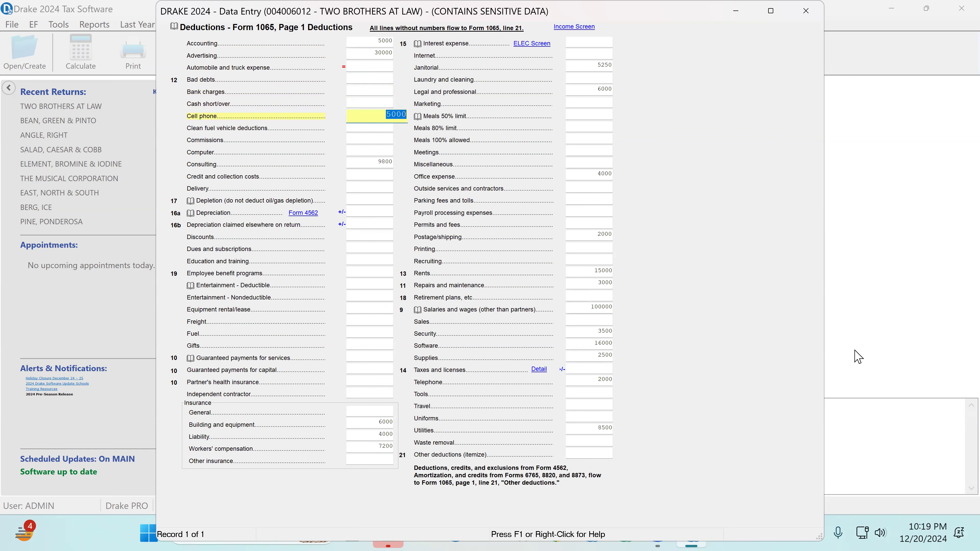
{"action": "key", "text": "Tab"}
{"action": "key", "text": "Tab"}
{"action": "key", "text": "Tab"}
{"action": "key", "text": "Tab"}
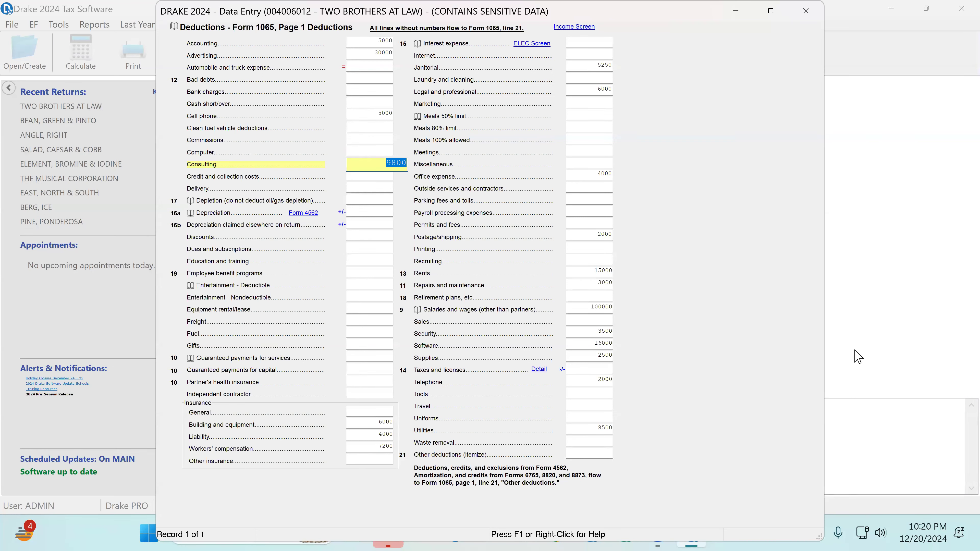
Go through the deduction fields from Credit and collection costs to Independent contractor, including depreciation and guaranteed payments
{"action": "key", "text": "Return"}
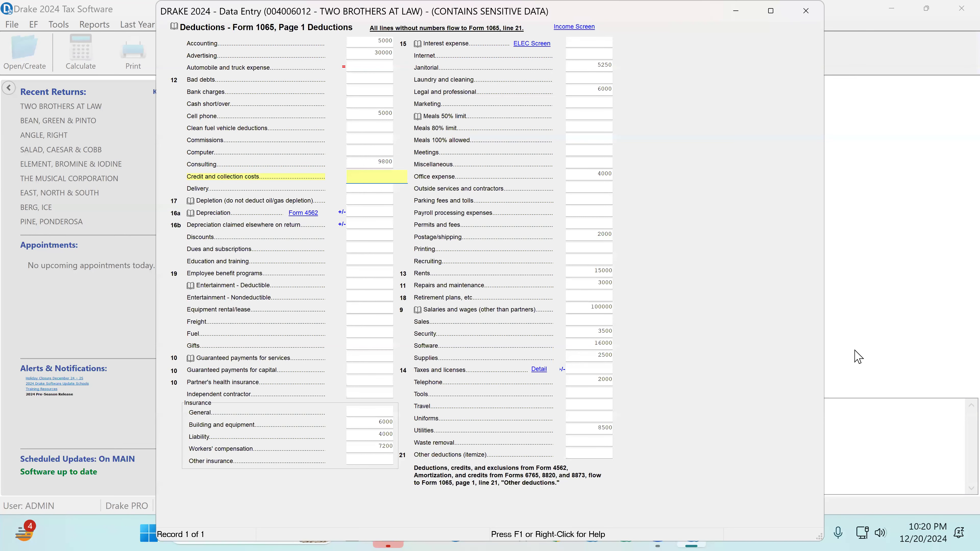
{"action": "key", "text": "Return"}
{"action": "key", "text": "Return"}
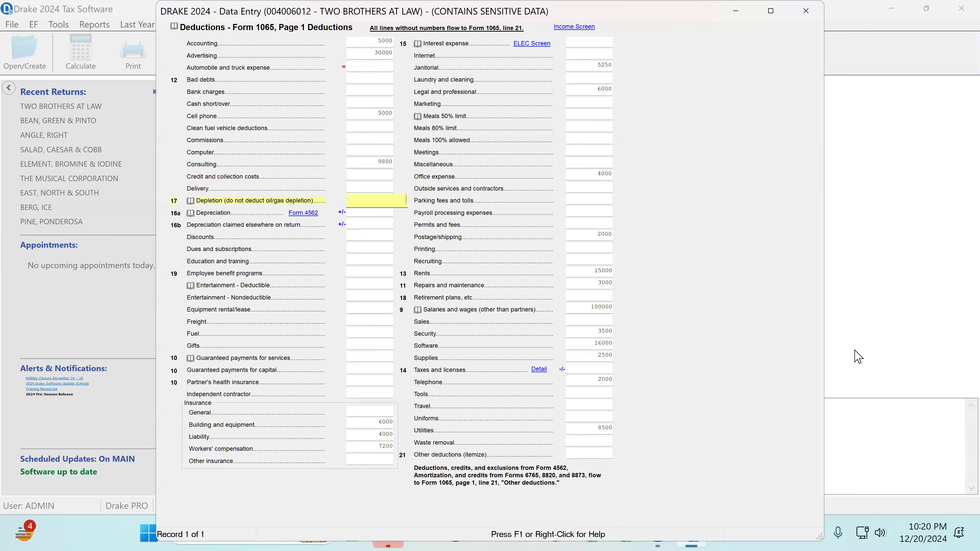
{"action": "key", "text": "Return"}
{"action": "key", "text": "Return"}
{"action": "key", "text": "Return"}
{"action": "key", "text": "Return"}
{"action": "key", "text": "Return"}
{"action": "key", "text": "Return"}
{"action": "key", "text": "Return"}
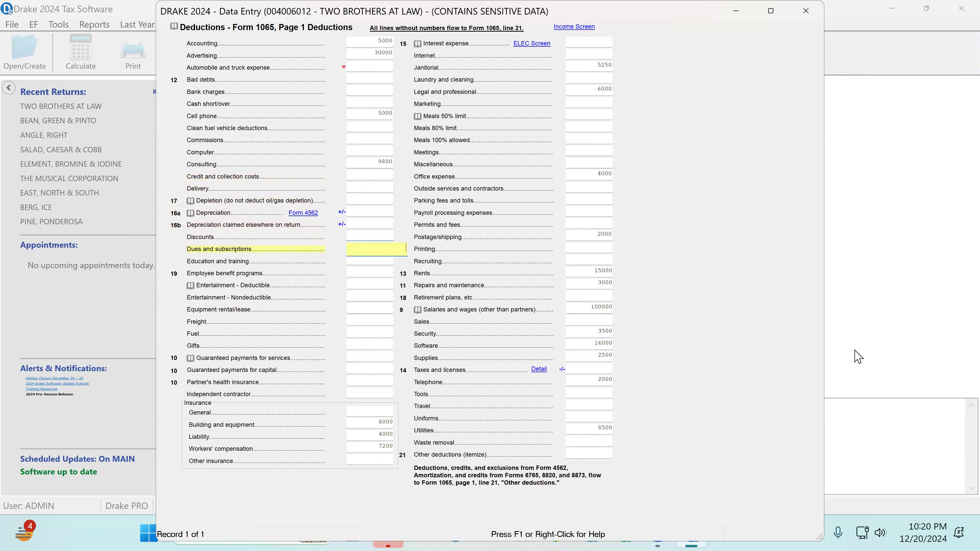
{"action": "key", "text": "Return"}
{"action": "key", "text": "Return"}
{"action": "key", "text": "Return"}
{"action": "key", "text": "Return"}
{"action": "key", "text": "Return"}
{"action": "key", "text": "Return"}
{"action": "key", "text": "Return"}
{"action": "key", "text": "Return"}
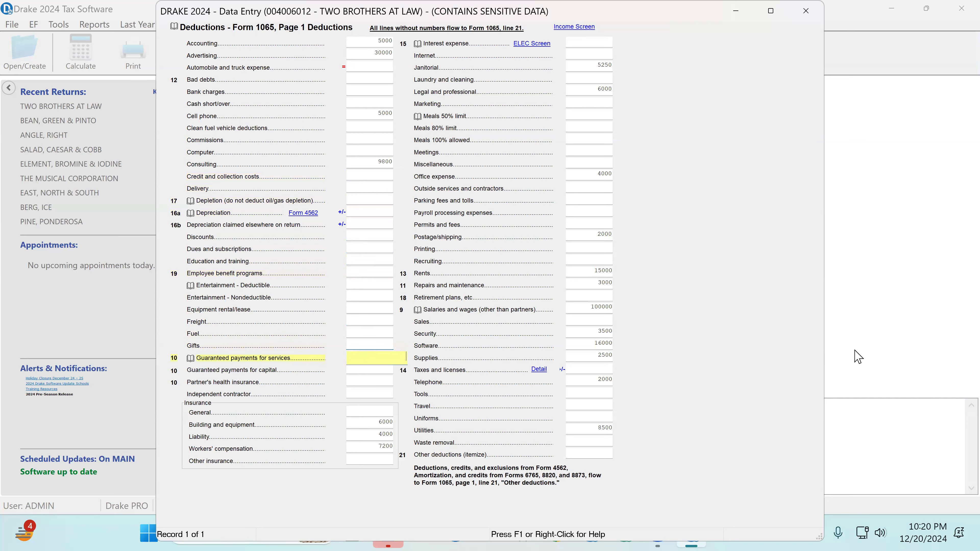
{"action": "key", "text": "Return"}
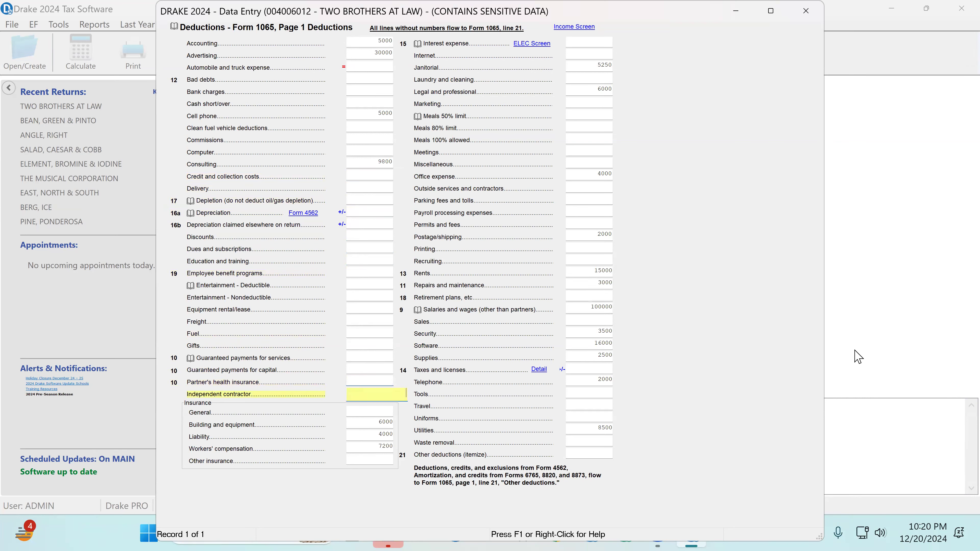
Examine the insurance deductions for General, Building and equipment, Liability and Workers' compensation
{"action": "key", "text": "Return"}
{"action": "key", "text": "Return"}
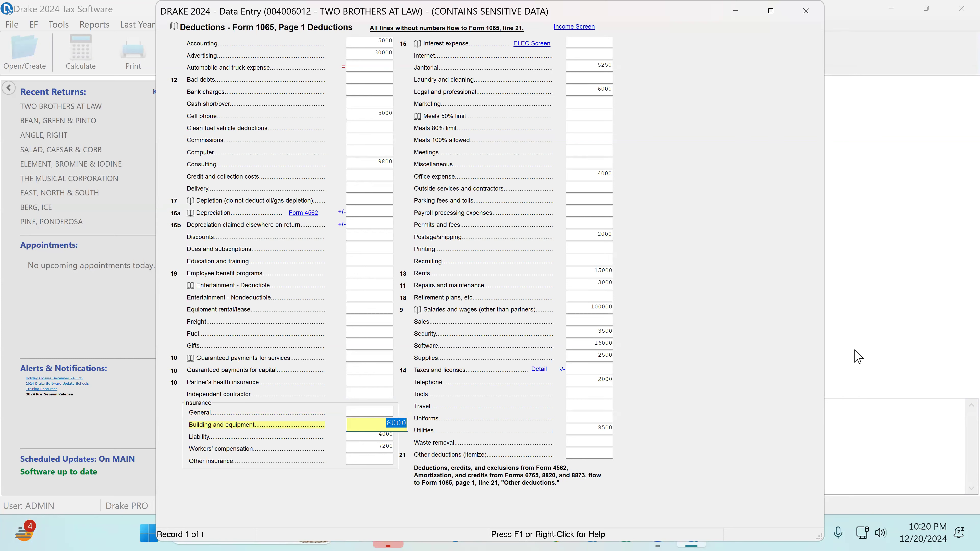
{"action": "key", "text": "Return"}
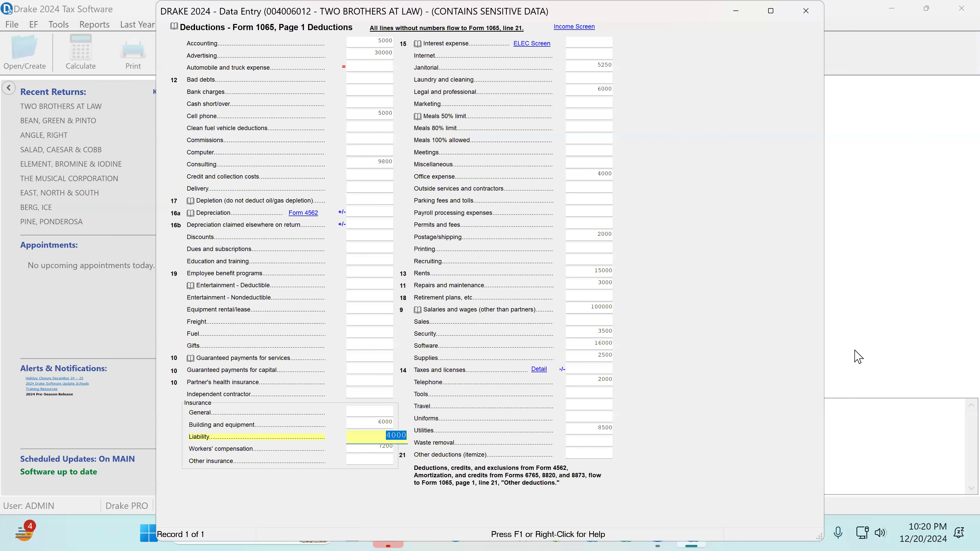
{"action": "key", "text": "Return"}
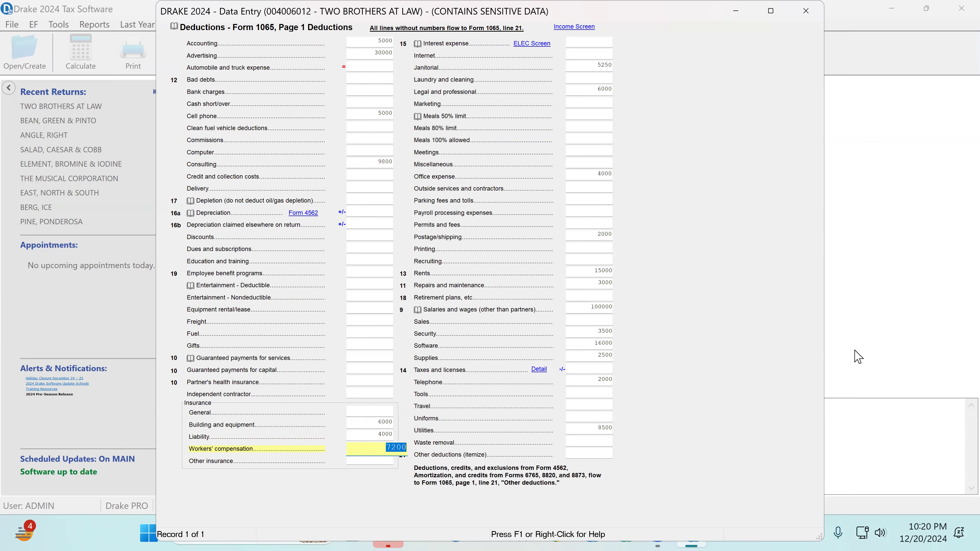
{"action": "key", "text": "Up"}
{"action": "key", "text": "Up"}
{"action": "key", "text": "Up"}
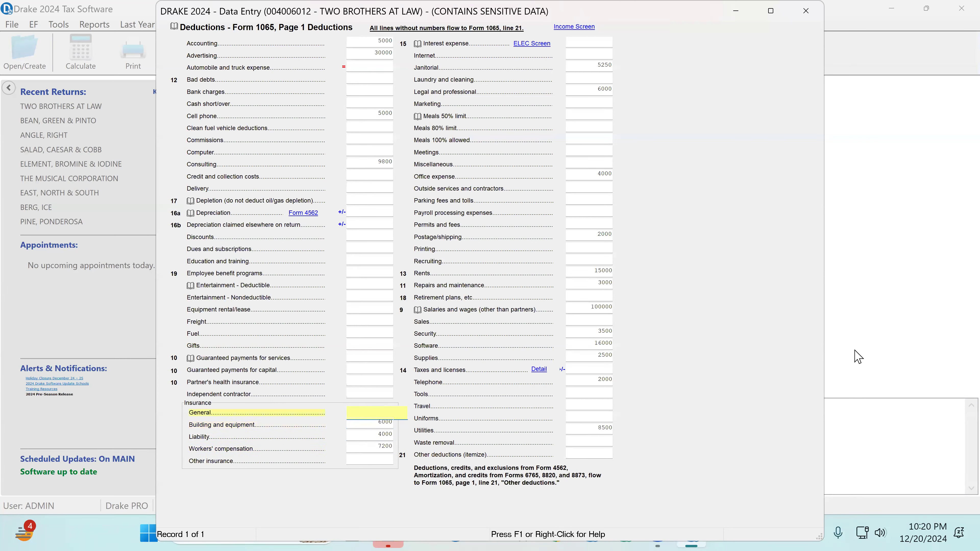
{"action": "key", "text": "Down"}
{"action": "key", "text": "Down"}
{"action": "key", "text": "Down"}
{"action": "key", "text": "Down"}
{"action": "key", "text": "Down"}
{"action": "key", "text": "Down"}
{"action": "key", "text": "Down"}
{"action": "key", "text": "Down"}
{"action": "key", "text": "Down"}
{"action": "key", "text": "Down"}
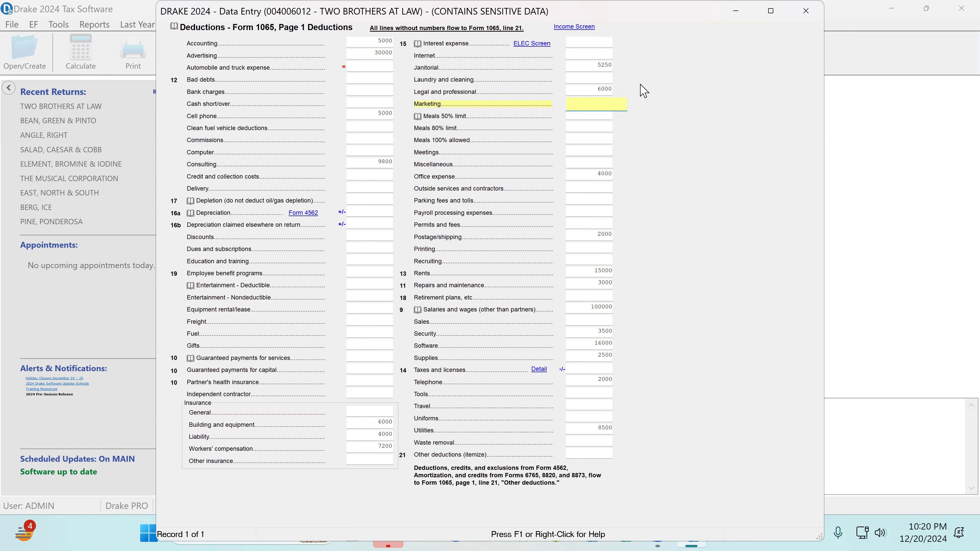
Review the deduction entries for Janitorial, Legal and professional, and the following lines through Office expense
{"action": "key", "text": "Up"}
{"action": "key", "text": "Up"}
{"action": "key", "text": "Up"}
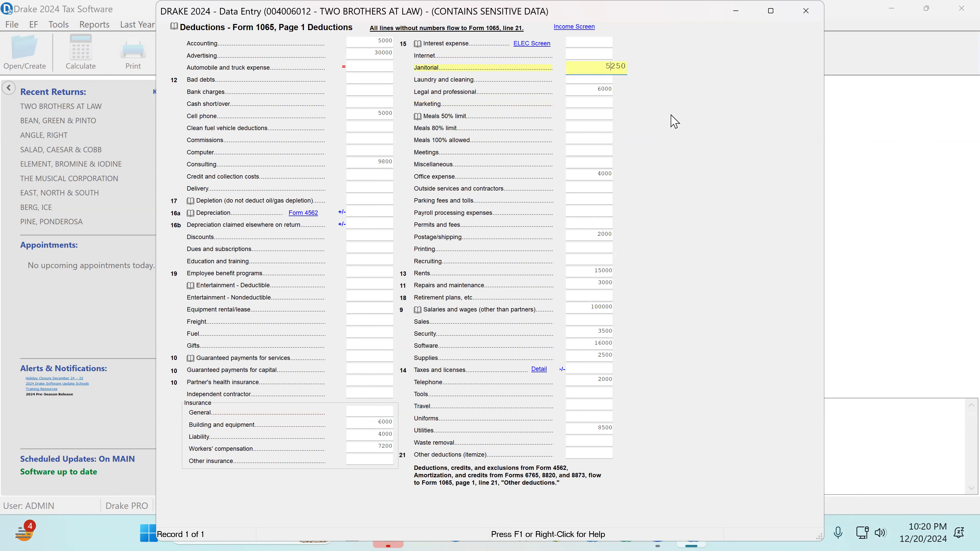
{"action": "key", "text": "Down"}
{"action": "key", "text": "Down"}
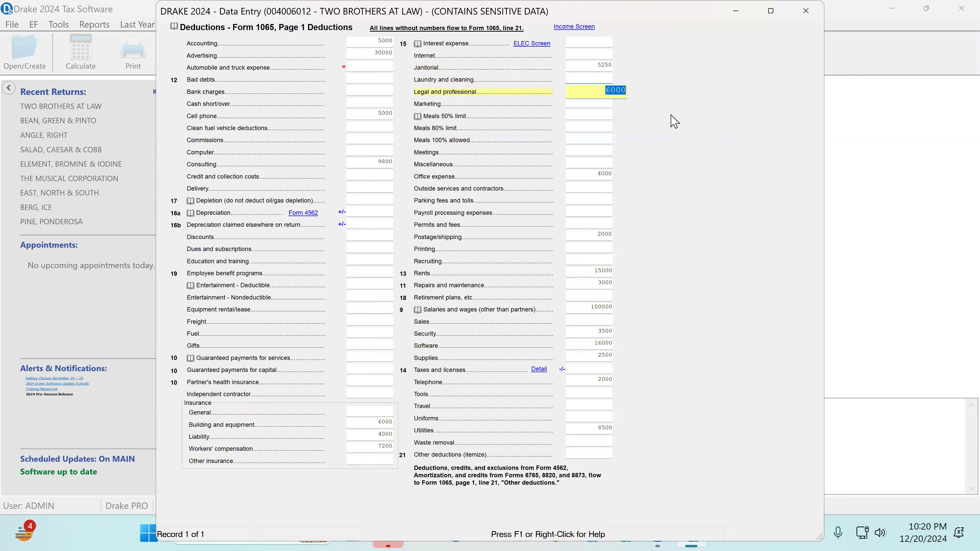
{"action": "key", "text": "Down"}
{"action": "key", "text": "Up"}
{"action": "key", "text": "Down"}
{"action": "key", "text": "Down"}
{"action": "key", "text": "Down"}
{"action": "key", "text": "Down"}
{"action": "key", "text": "Down"}
{"action": "key", "text": "Down"}
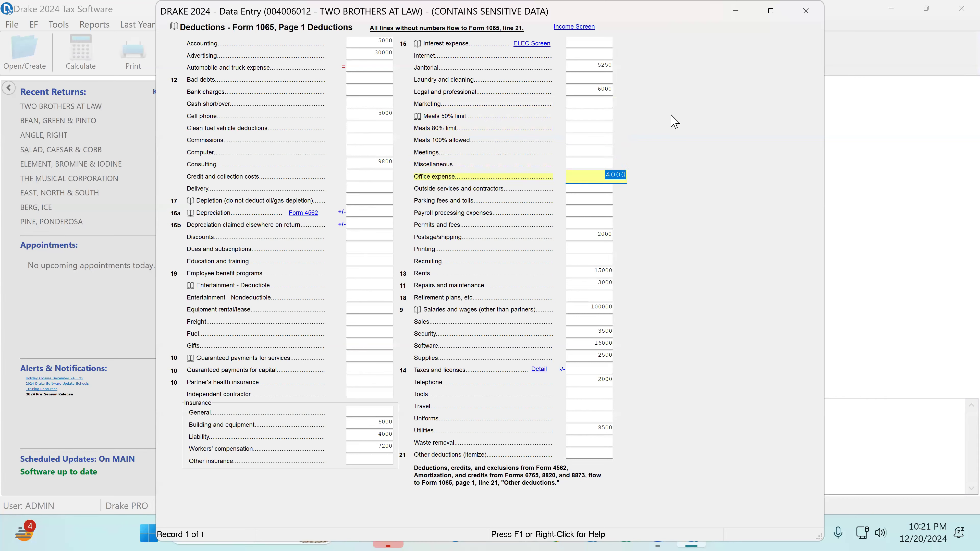
Compare the Legal and professional deduction with the Consulting deduction
{"action": "left_click", "coordinate": [594, 90]}
{"action": "left_click", "coordinate": [368, 164]}
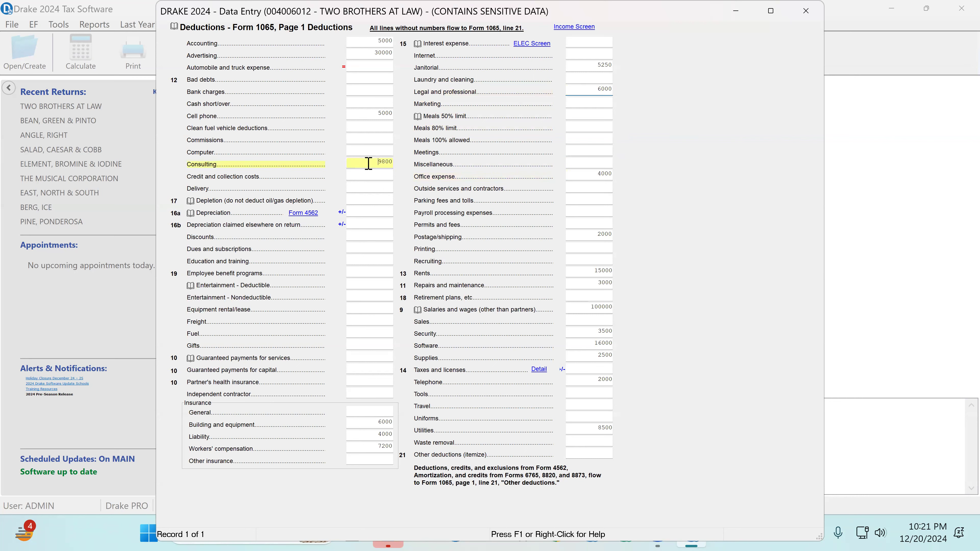
{"action": "left_click", "coordinate": [596, 91]}
{"action": "left_click", "coordinate": [362, 163]}
{"action": "left_click", "coordinate": [593, 88]}
Go through the Marketing and meals deduction fields and on to the Office expense entry
{"action": "key", "text": "Tab"}
{"action": "key", "text": "Tab"}
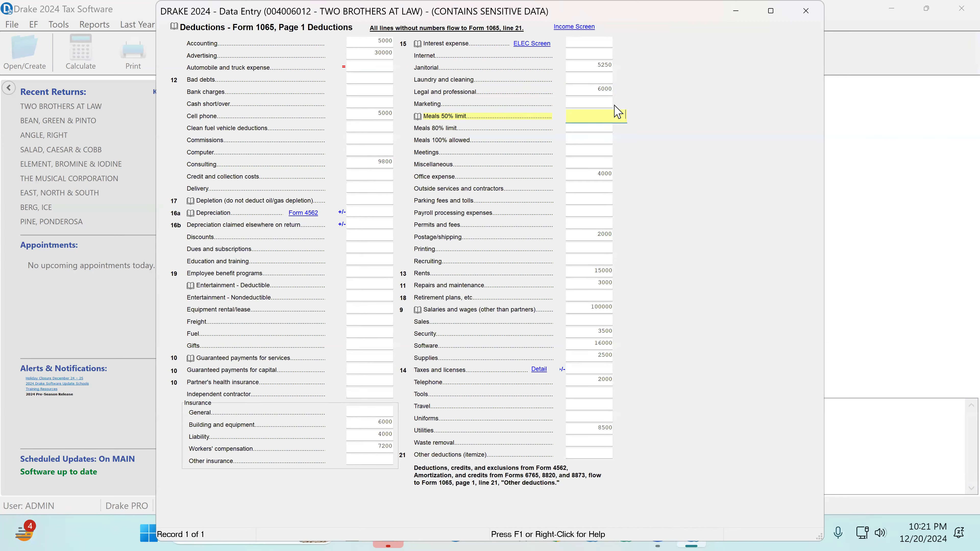
{"action": "key", "text": "Down"}
{"action": "key", "text": "Down"}
{"action": "key", "text": "Down"}
{"action": "key", "text": "Down"}
{"action": "key", "text": "Down"}
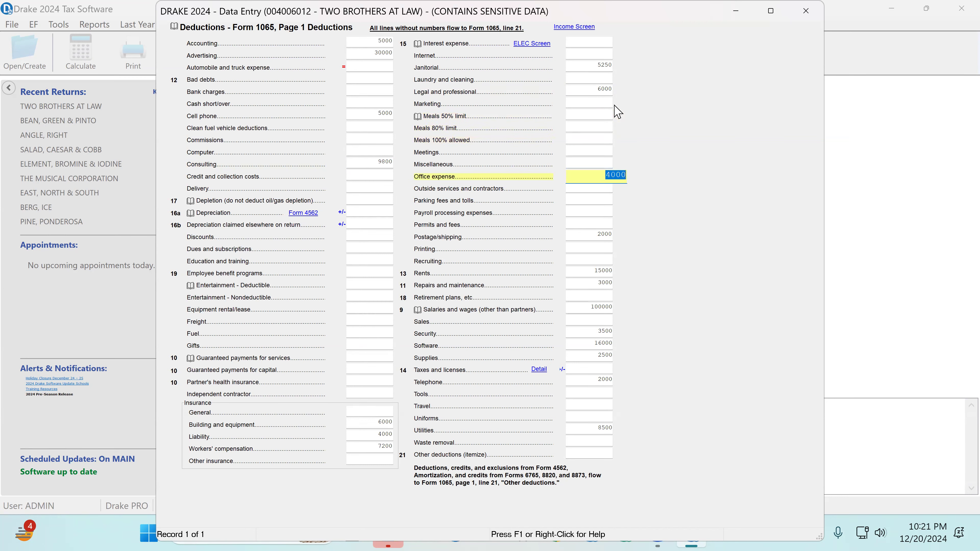
Review the deduction entries from Office expense through Postage/shipping, Rents, Repairs and maintenance, to Salaries and wages
{"action": "key", "text": "Down"}
{"action": "key", "text": "Down"}
{"action": "key", "text": "Down"}
{"action": "key", "text": "Down"}
{"action": "key", "text": "Down"}
{"action": "key", "text": "Down"}
{"action": "key", "text": "Down"}
{"action": "key", "text": "Down"}
{"action": "key", "text": "Down"}
{"action": "key", "text": "Down"}
{"action": "key", "text": "Up"}
{"action": "key", "text": "Down"}
{"action": "key", "text": "Down"}
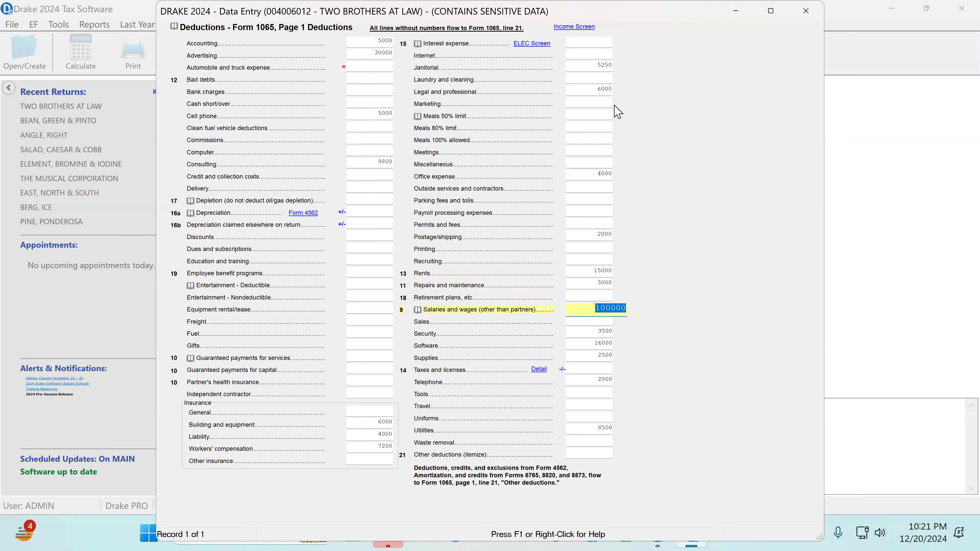
Go through the Security, Software and Supplies deductions and on to the Taxes and licenses line
{"action": "key", "text": "Down"}
{"action": "key", "text": "Down"}
{"action": "key", "text": "Down"}
{"action": "key", "text": "Down"}
{"action": "key", "text": "Down"}
{"action": "key", "text": "Down"}
{"action": "key", "text": "Up"}
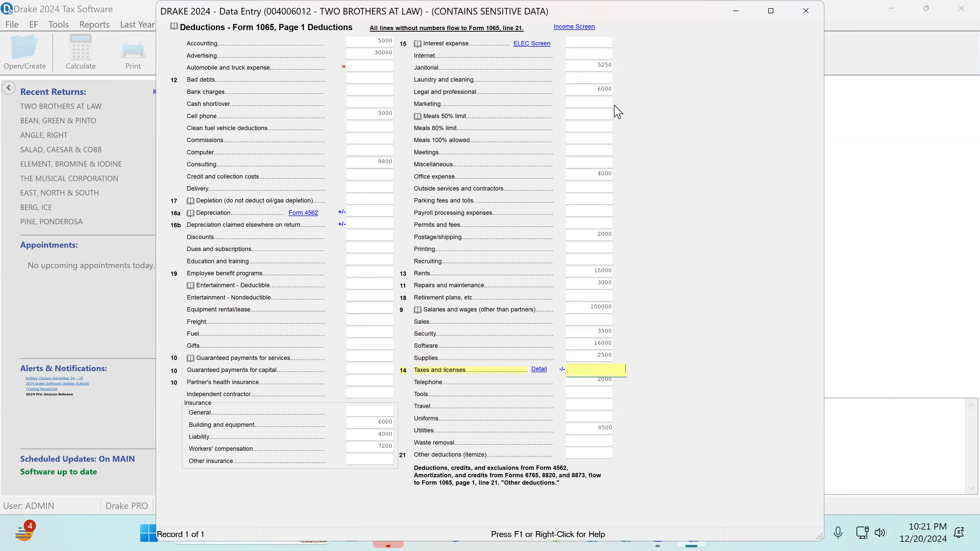
Open the Taxes and licenses detail and bring up a detail worksheet for the Payroll taxes entry
{"action": "left_click", "coordinate": [538, 369]}
{"action": "left_click", "coordinate": [412, 215]}
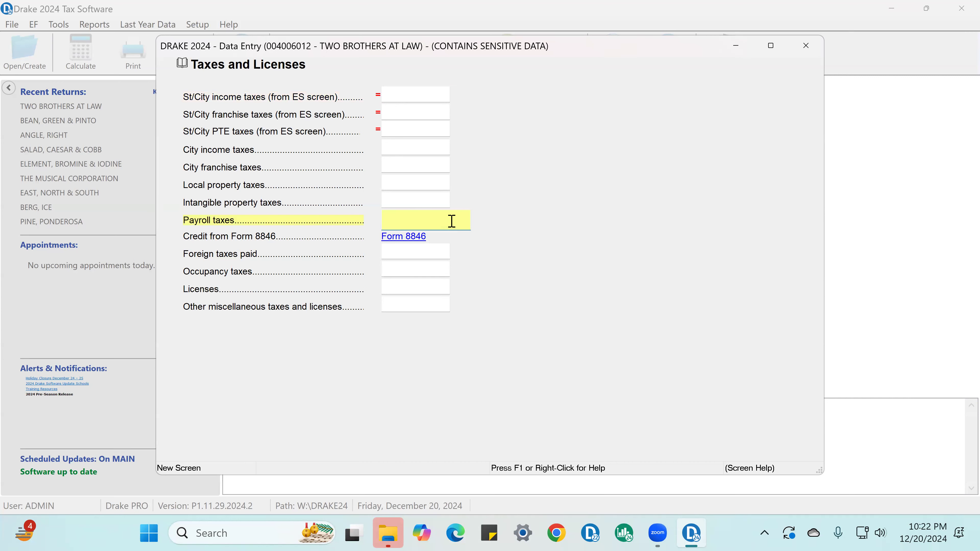
{"action": "key", "text": "ctrl+w"}
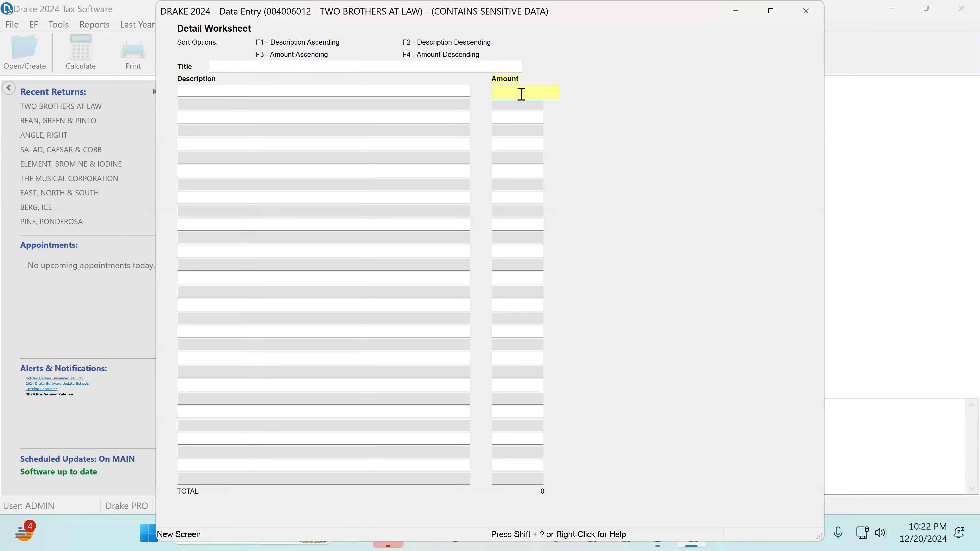
Calculate 15300/2 with the built-in calculator for the first amount in the payroll taxes detail worksheet
{"action": "right_click", "coordinate": [519, 96]}
{"action": "left_click", "coordinate": [576, 260]}
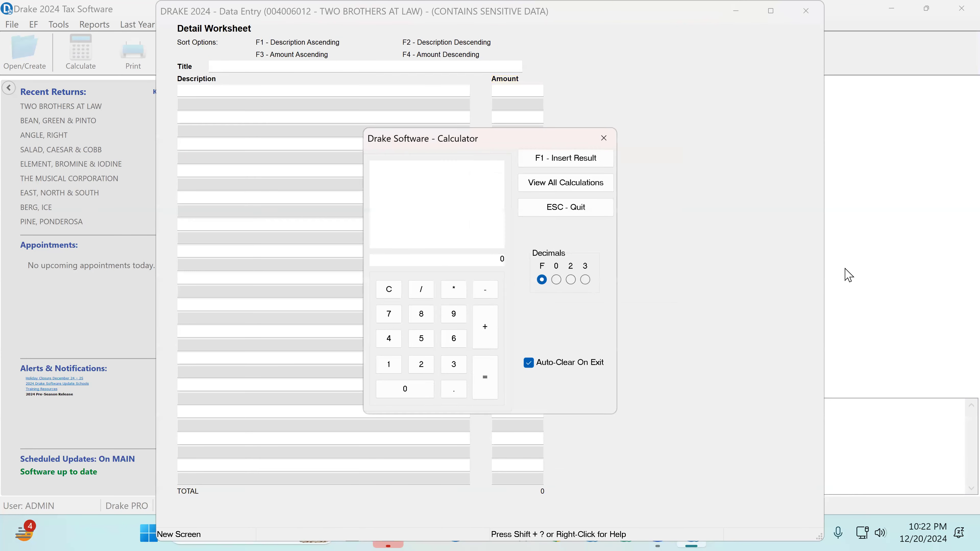
{"action": "type", "text": "15300/2="}
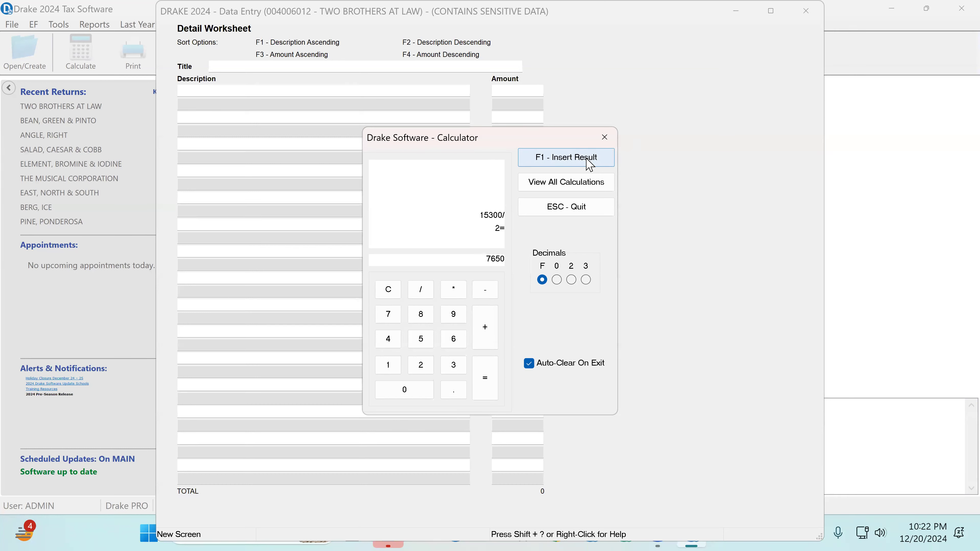